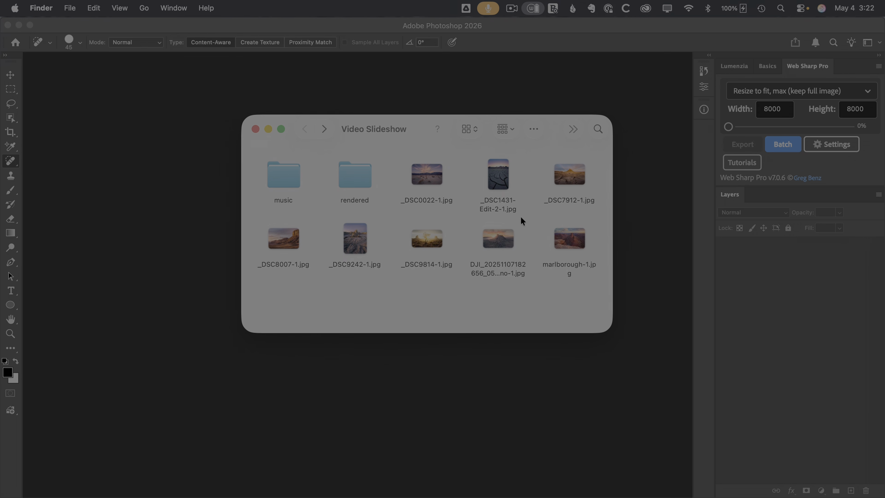
- Review the HDR format, tone map method and HDR colorspace choices in the Web Sharp Pro file settings
click(830, 142)
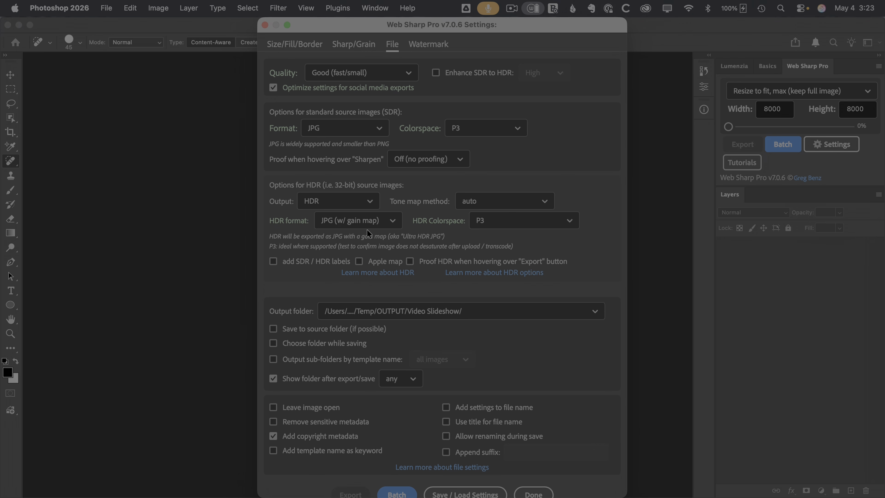
click(394, 224)
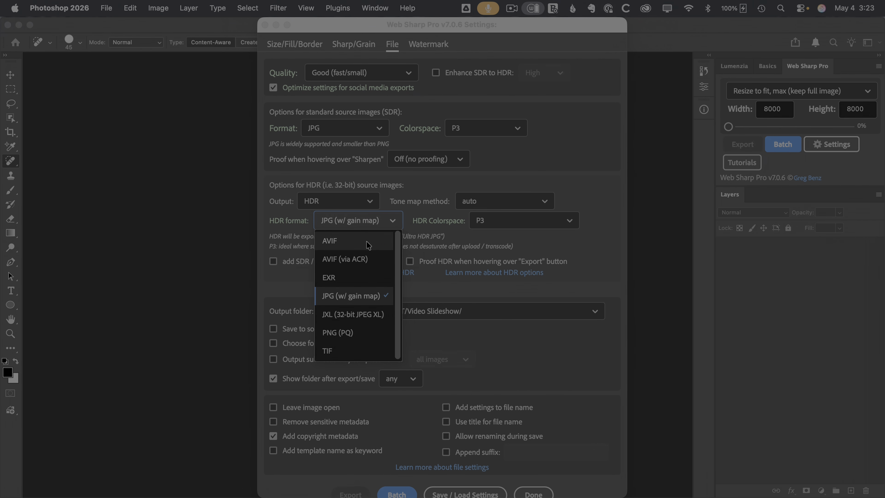
click(352, 224)
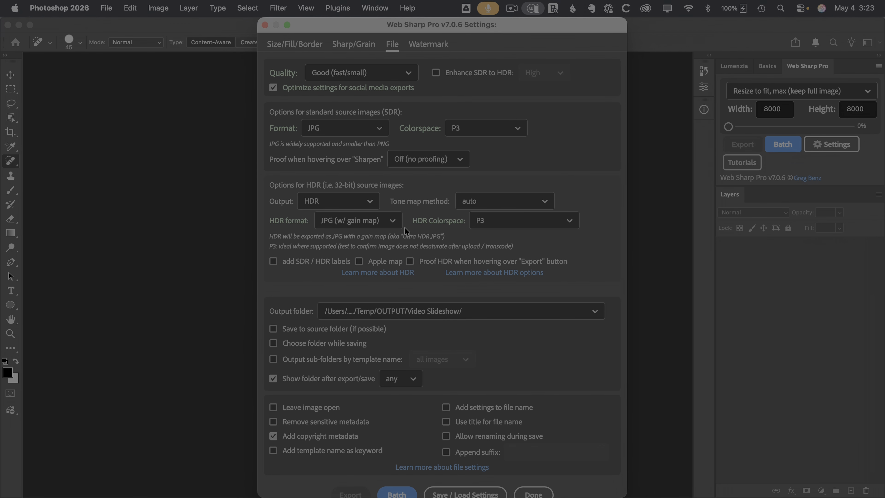
click(497, 205)
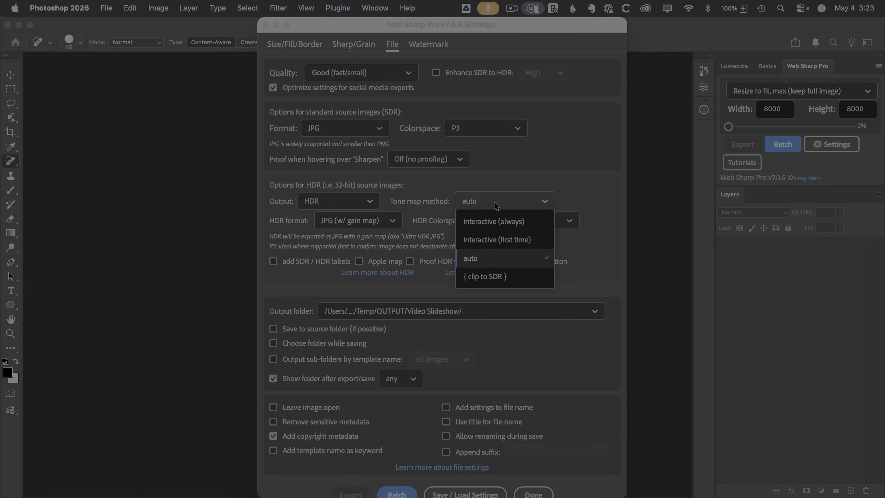
click(577, 198)
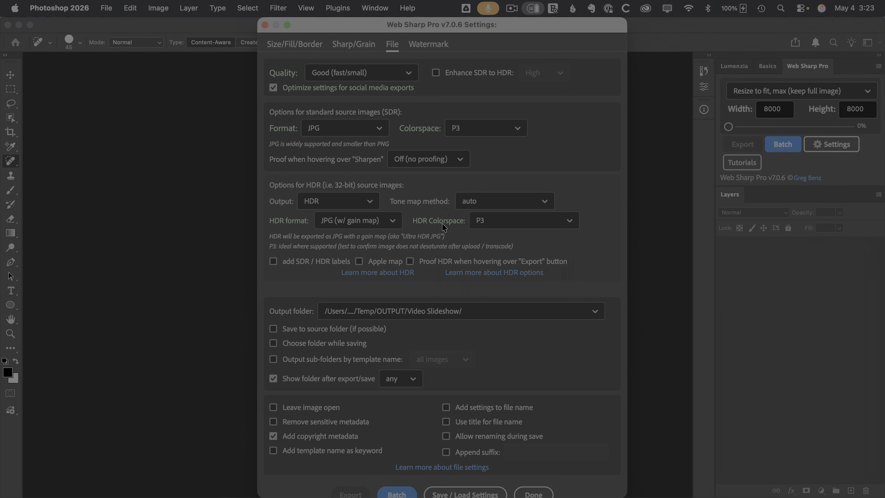
click(491, 220)
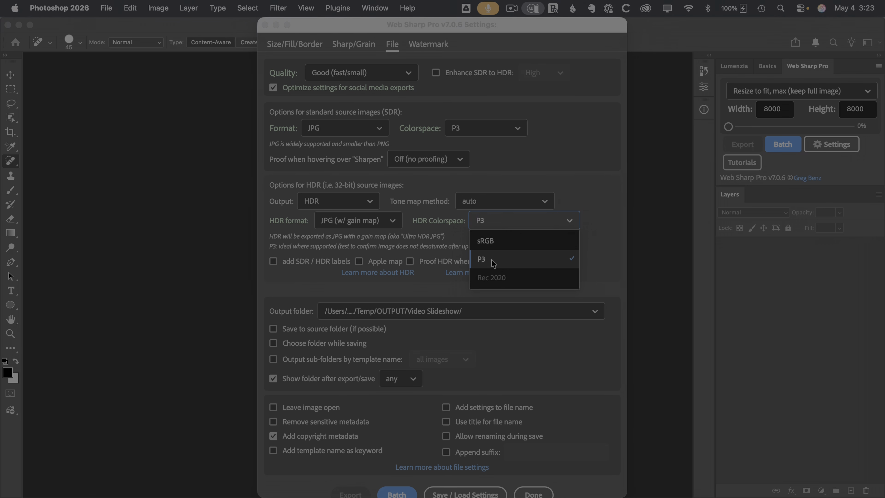
click(591, 250)
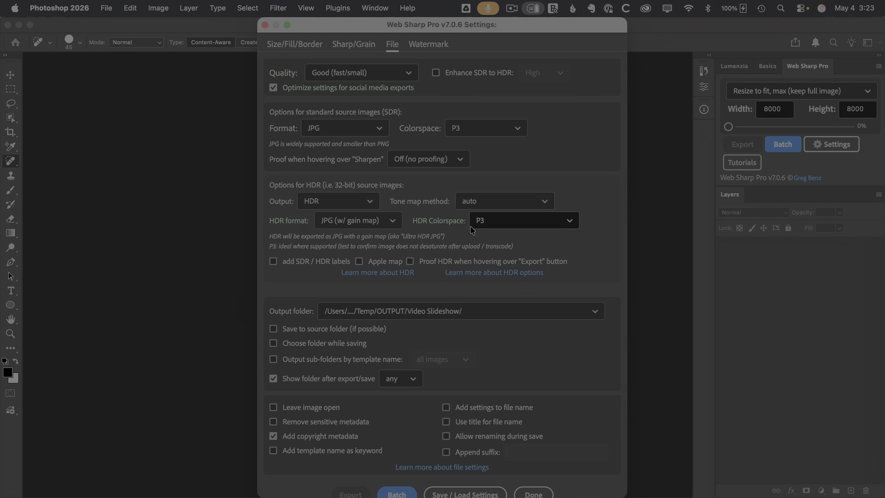
click(534, 494)
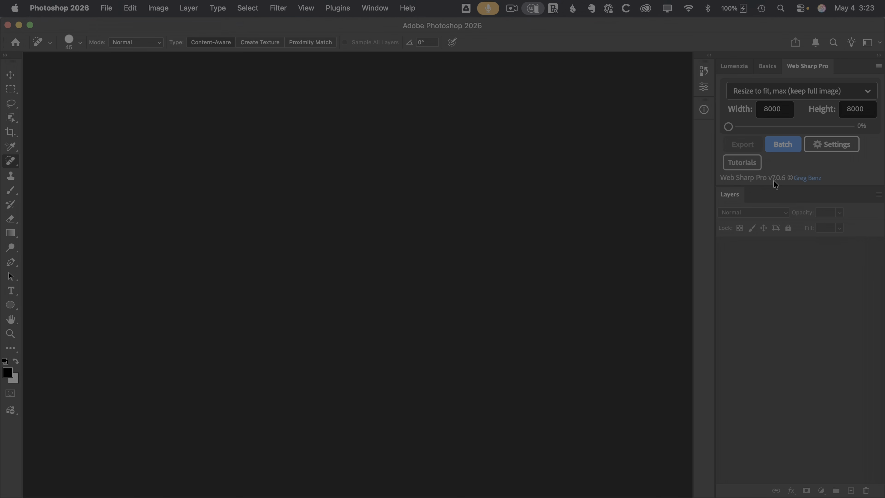
- Start creating an HDR video slideshow from the exported images in the Video Slideshow folder
click(878, 66)
mouse_move(836, 70)
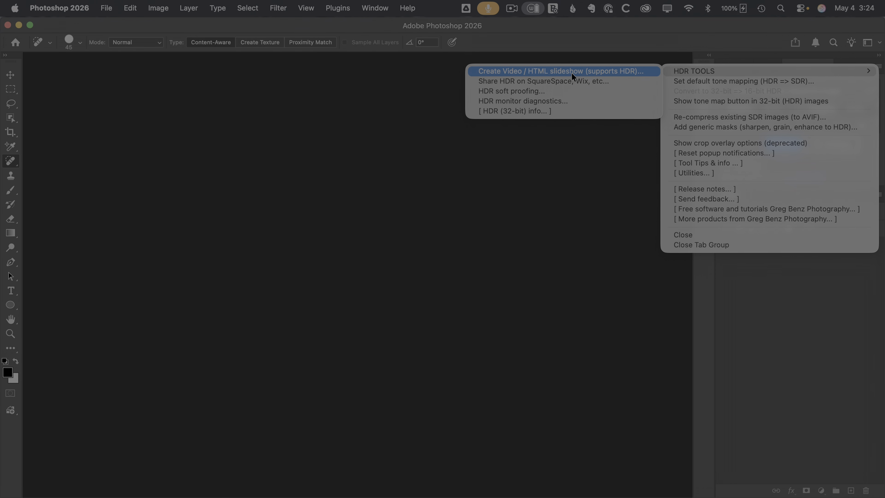
click(555, 72)
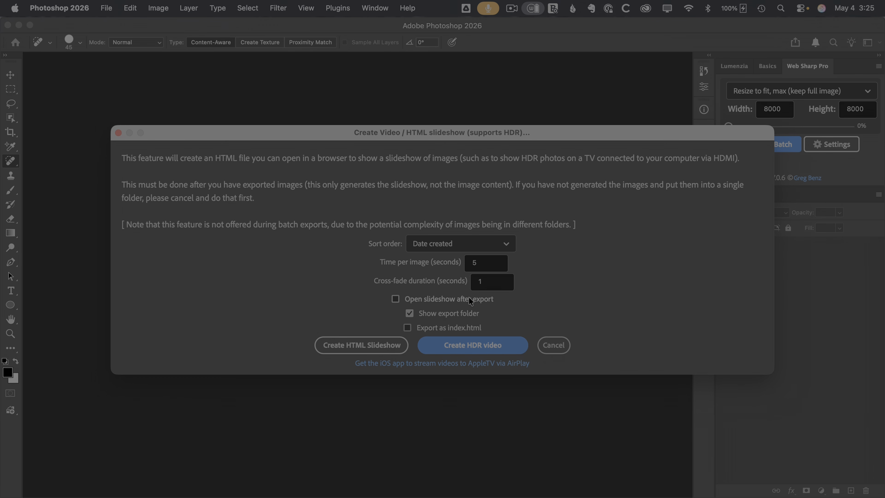
click(480, 349)
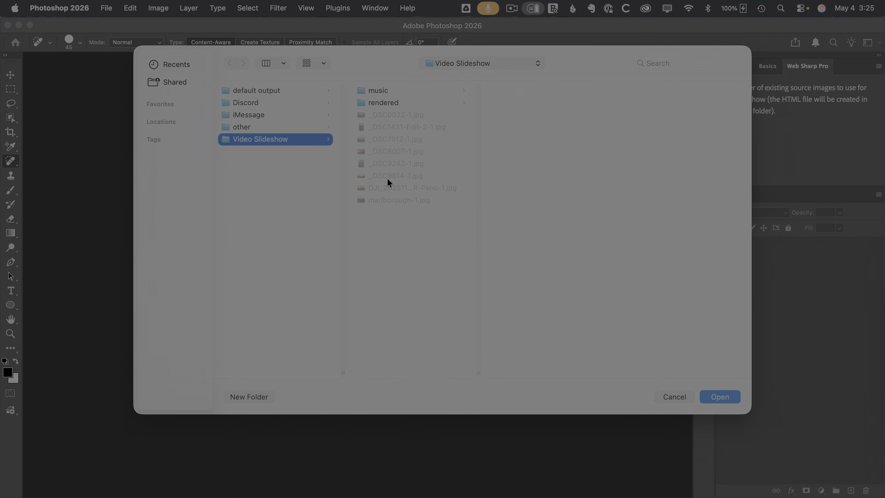
drag(596, 65, 523, 79)
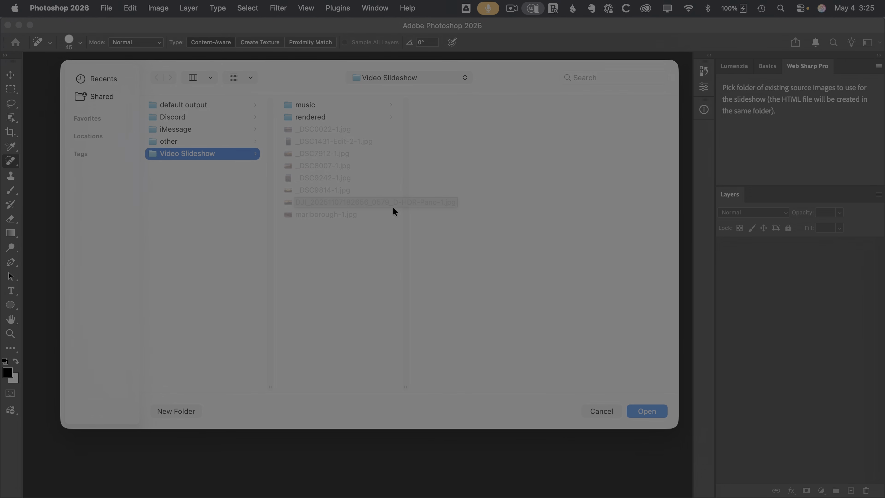
click(637, 408)
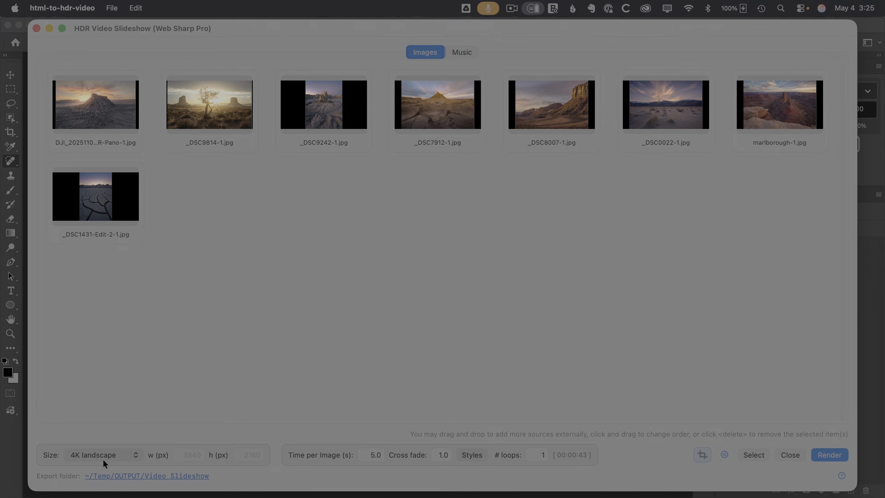
- Try the 1080p portrait size, compare the thumbnails with and without the output crop preview, and restore 4K landscape
click(114, 455)
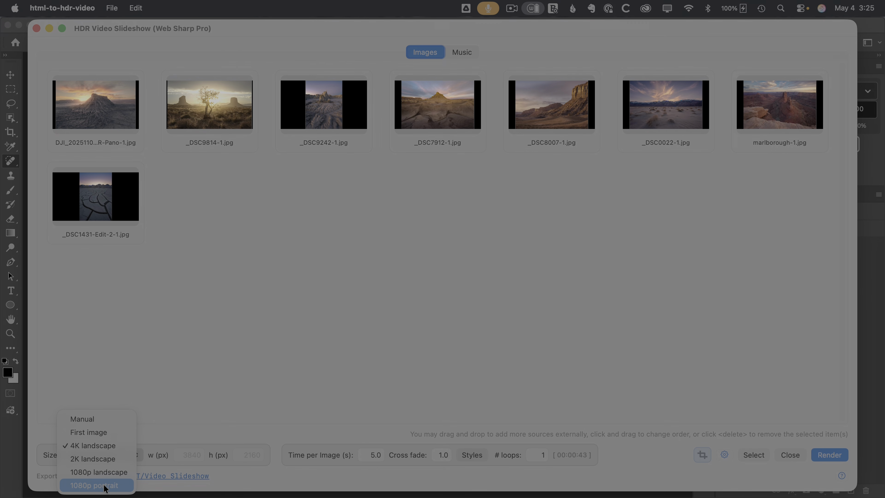
click(106, 486)
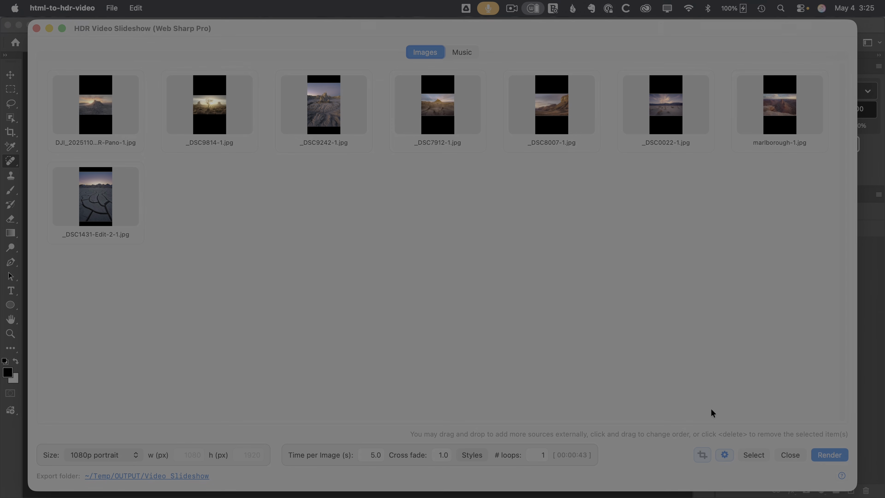
click(706, 454)
click(705, 455)
click(706, 455)
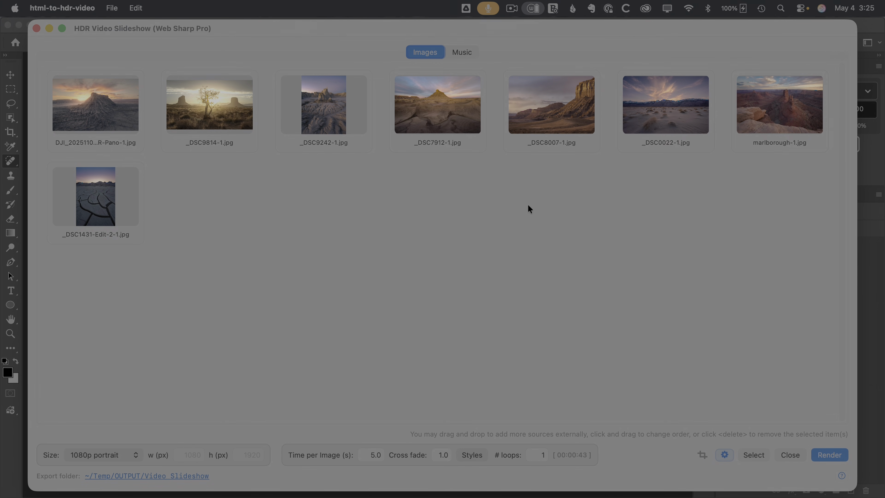
click(701, 454)
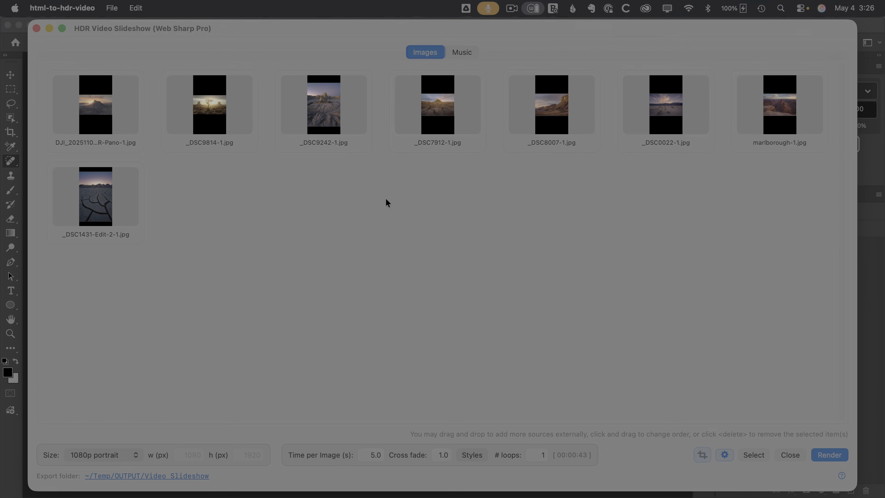
click(130, 454)
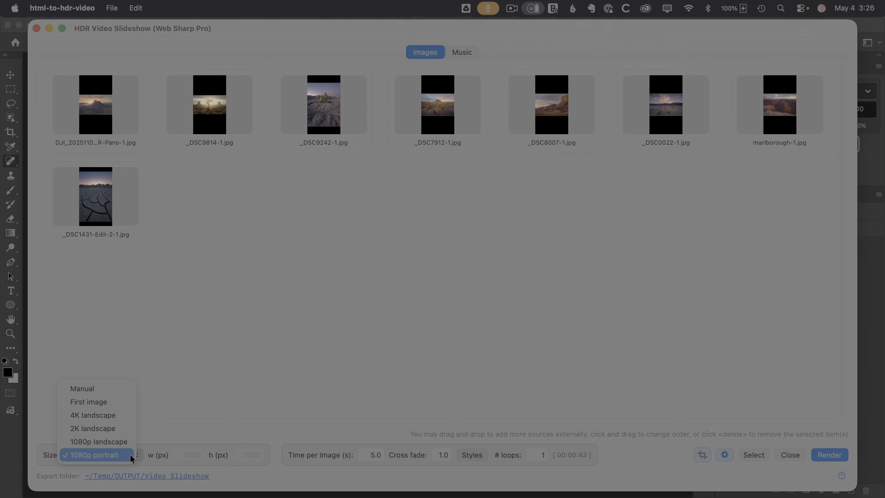
click(112, 418)
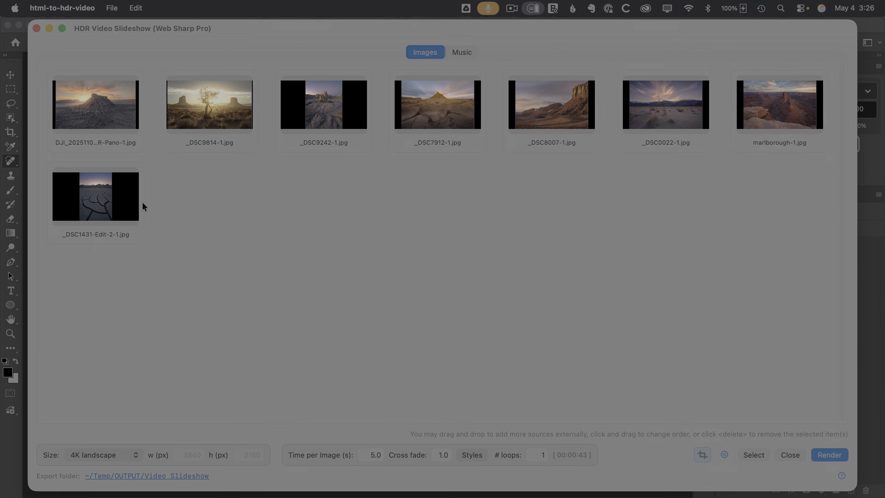
- Remove _DSC1431-Edit-2-1.jpg and reorder the images, placing _DSC9814-1.jpg after _DSC7912-1.jpg and _DSC0022-1.jpg at the end
click(138, 236)
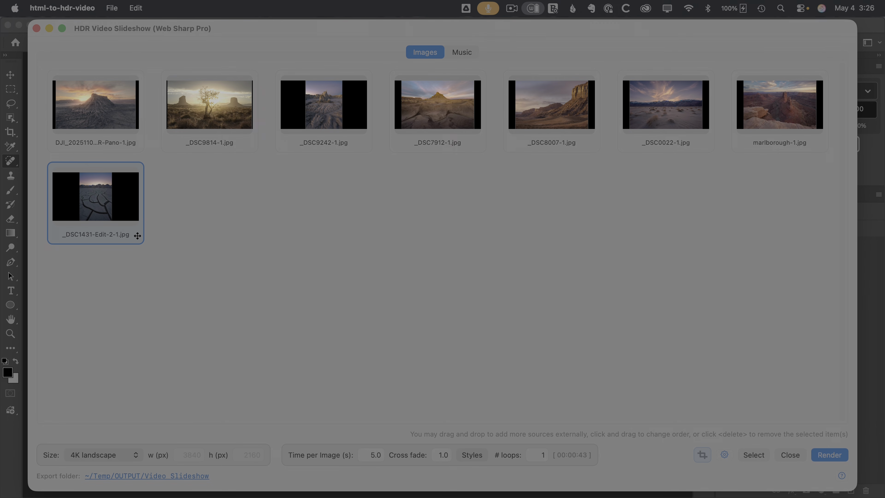
key(Delete)
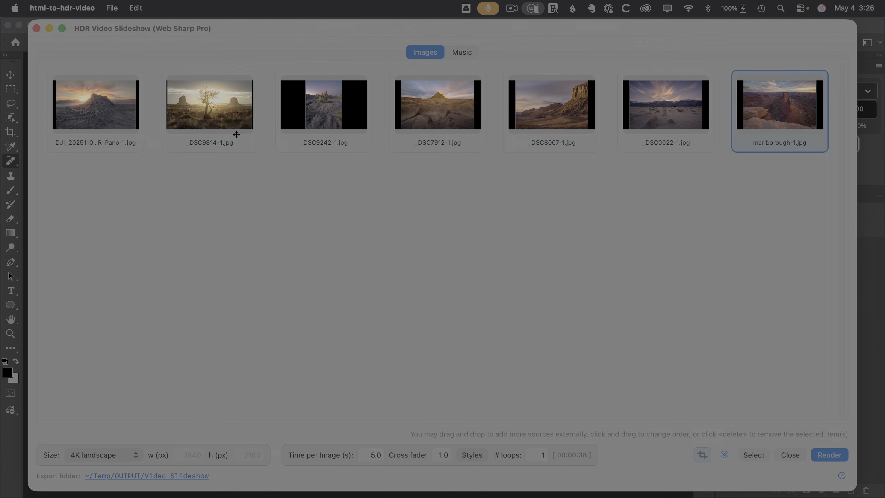
drag(236, 134, 547, 148)
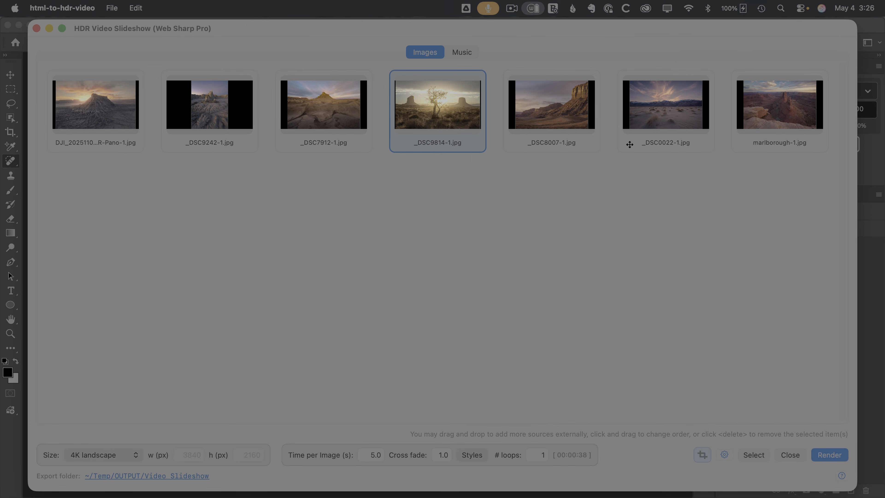
drag(630, 145, 832, 141)
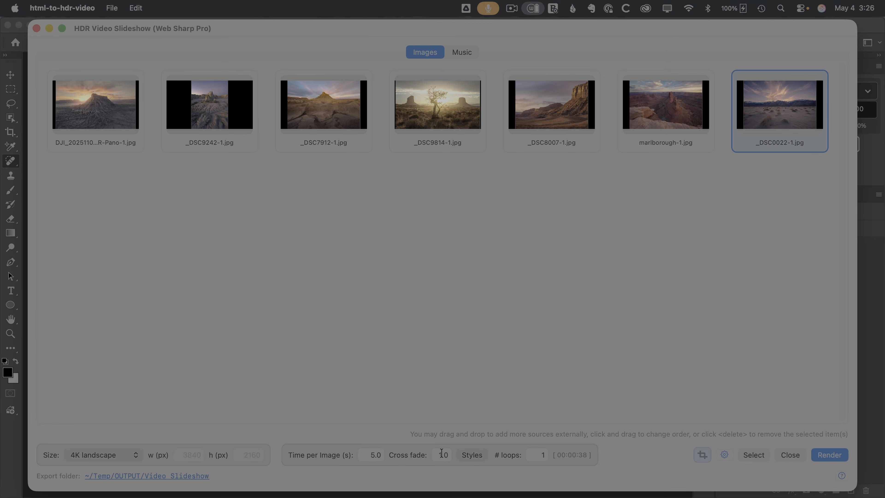
- Set the slideshow's time per image to 10 seconds
click(373, 455)
text(10)
click(429, 407)
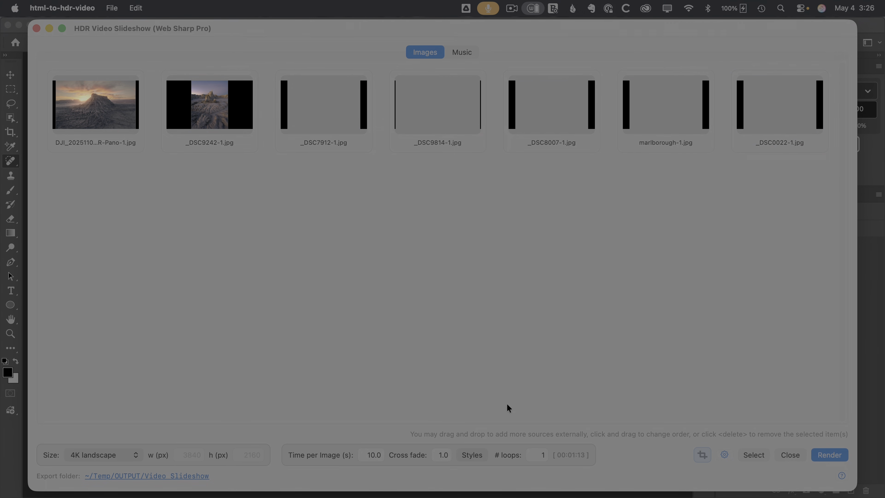
- Try the Pan, Zoom and Pan + Zoom styles on the slideshow and clear them again
click(474, 451)
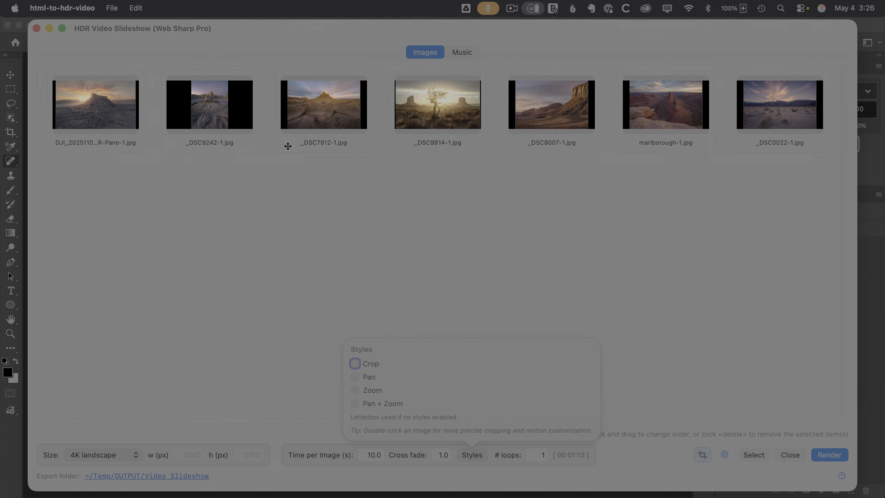
click(355, 377)
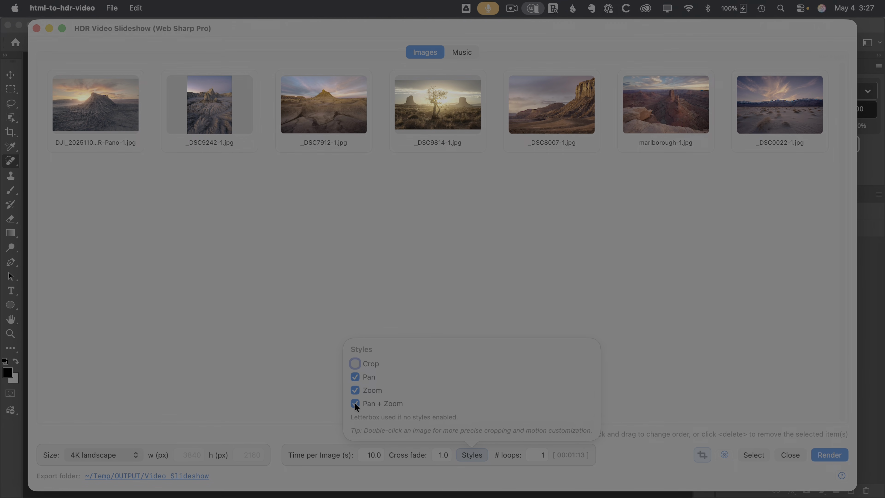
click(356, 377)
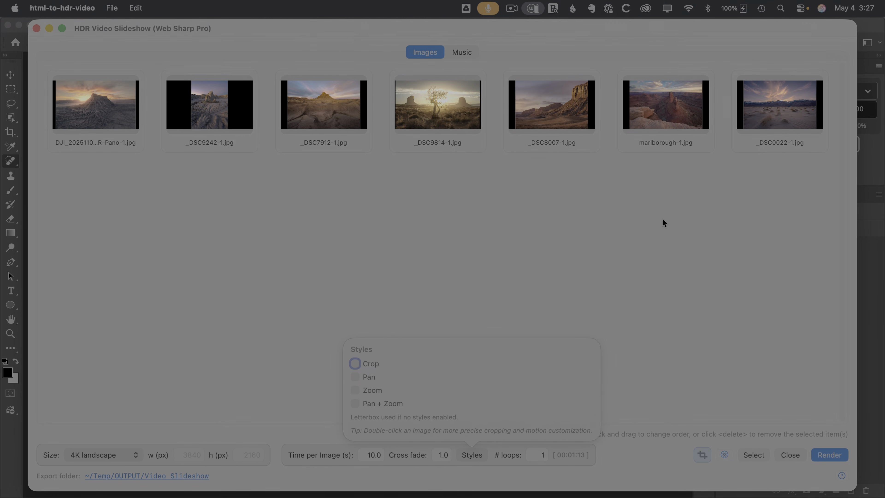
click(469, 453)
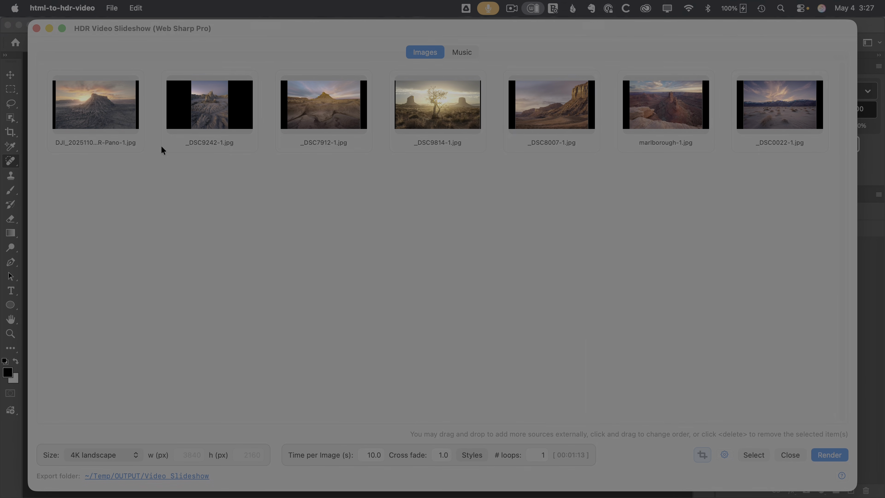
- Examine the encoding options for HDR transfer, quality and the nits limit, keeping the HLG and High recommended settings
click(724, 453)
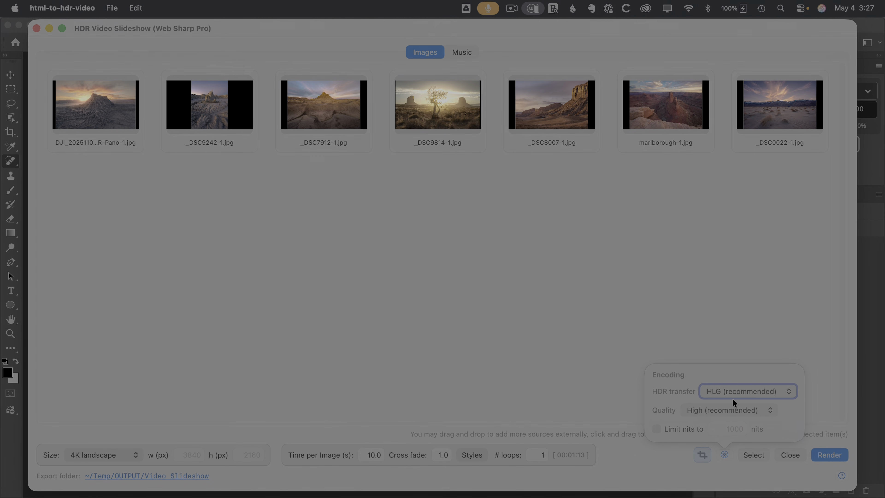
click(736, 392)
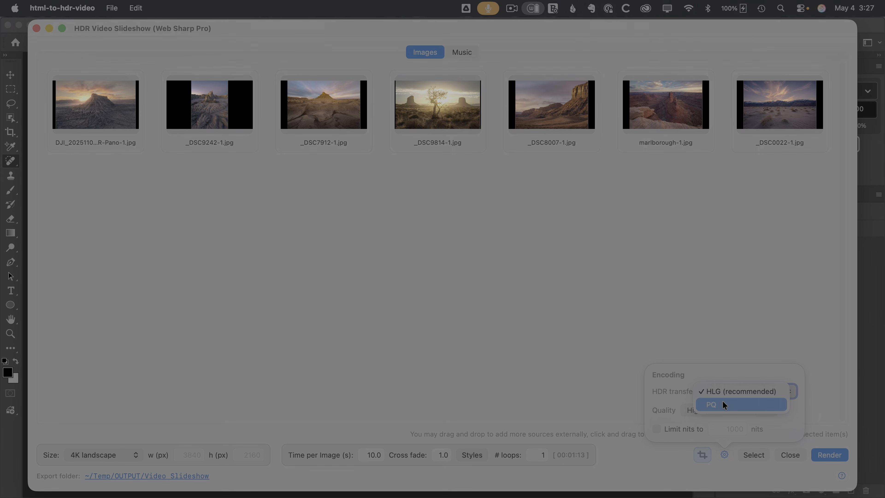
click(800, 406)
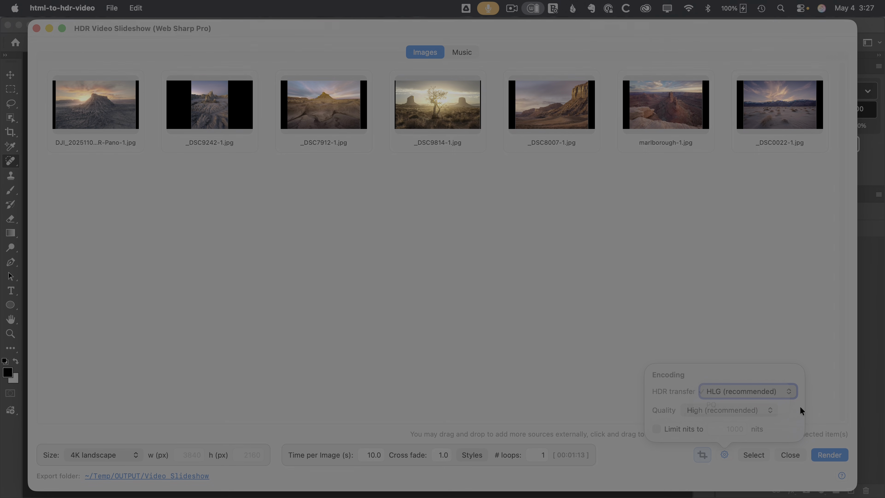
click(738, 413)
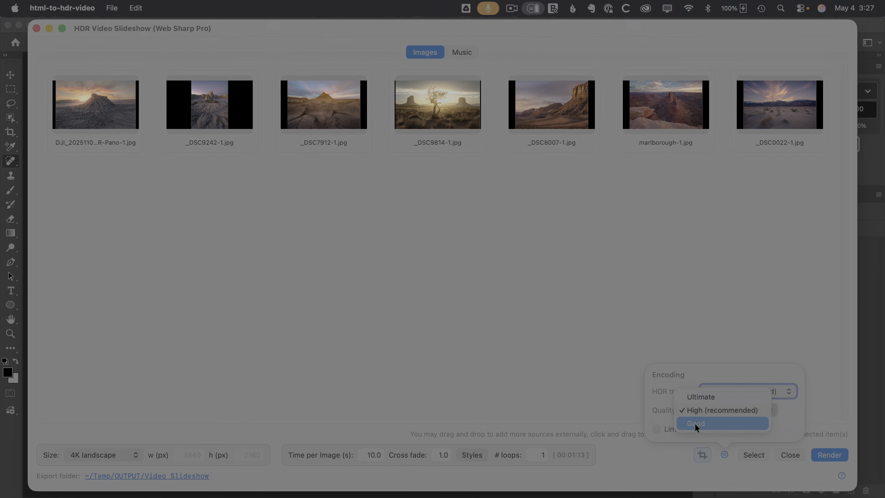
click(787, 421)
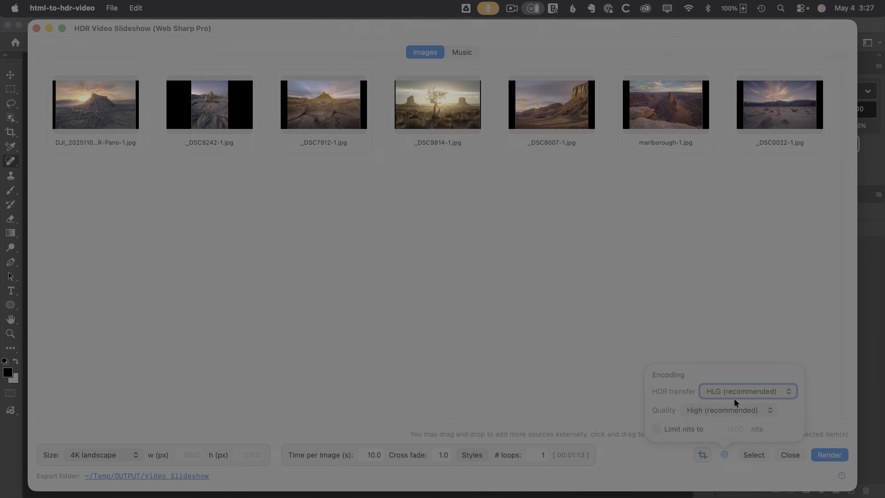
click(683, 427)
click(677, 428)
click(712, 312)
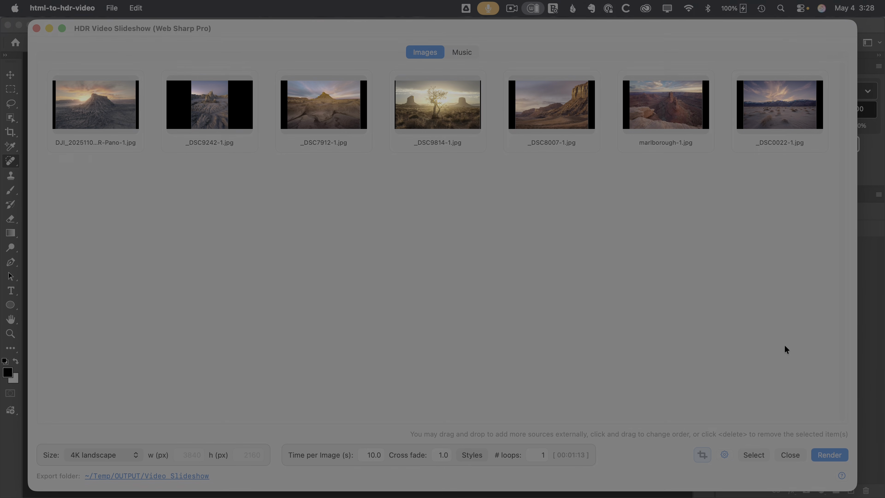
- Render the 4K landscape slideshow as an HDR video
click(827, 451)
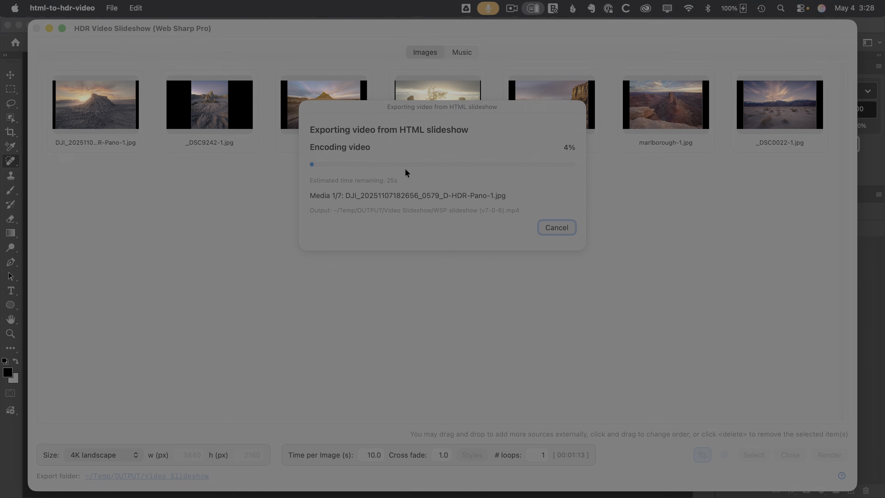
- Cancel the running video export and open _DSC9242-1.jpg in its own editing window
click(552, 227)
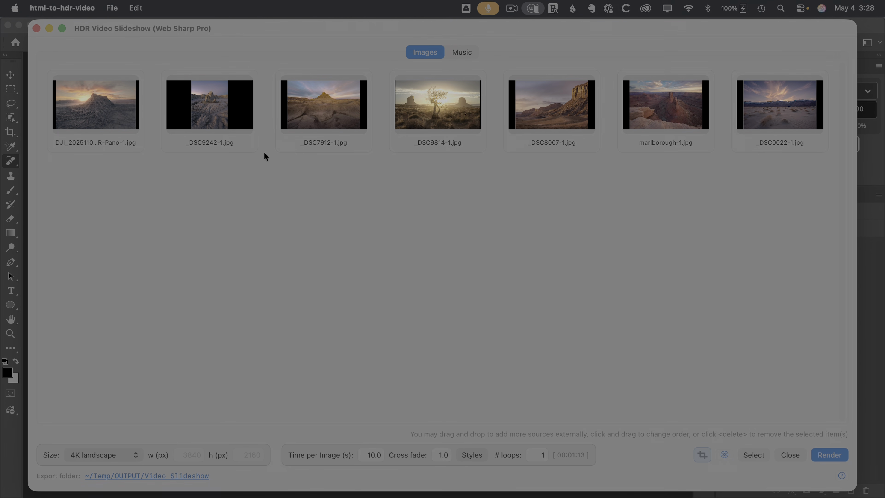
double_click(243, 144)
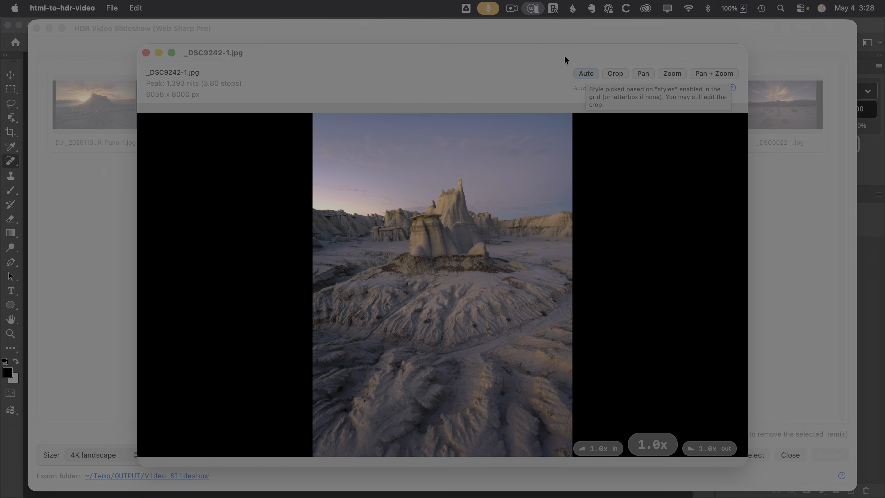
drag(564, 56, 244, 59)
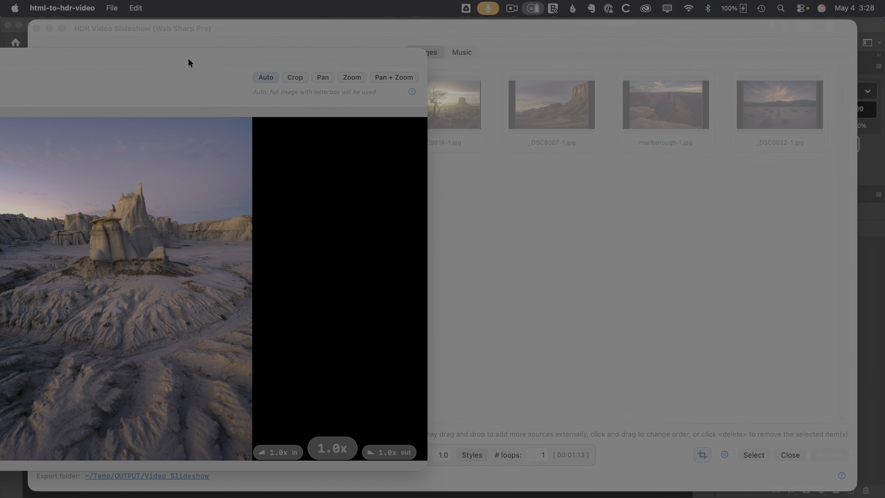
drag(188, 58, 473, 53)
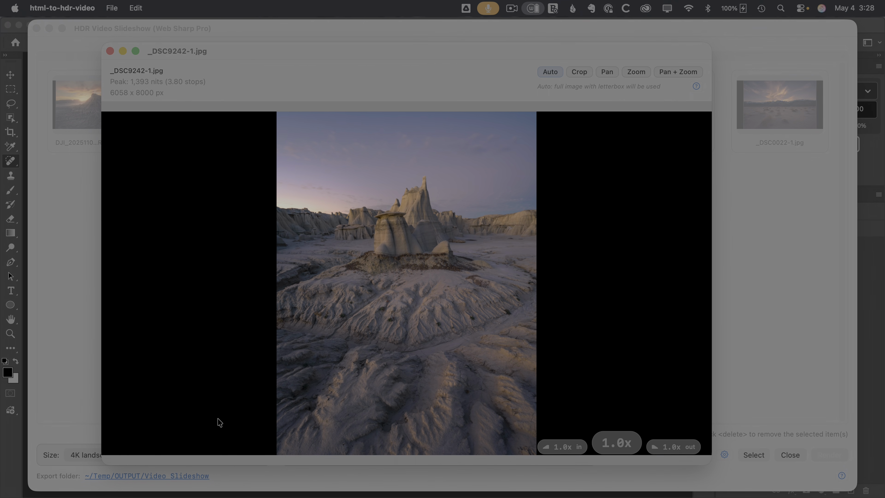
- Crop _DSC9242-1.jpg to the photo's full width at about 158%, framing the rock spire and horizon, and close the editor
click(575, 72)
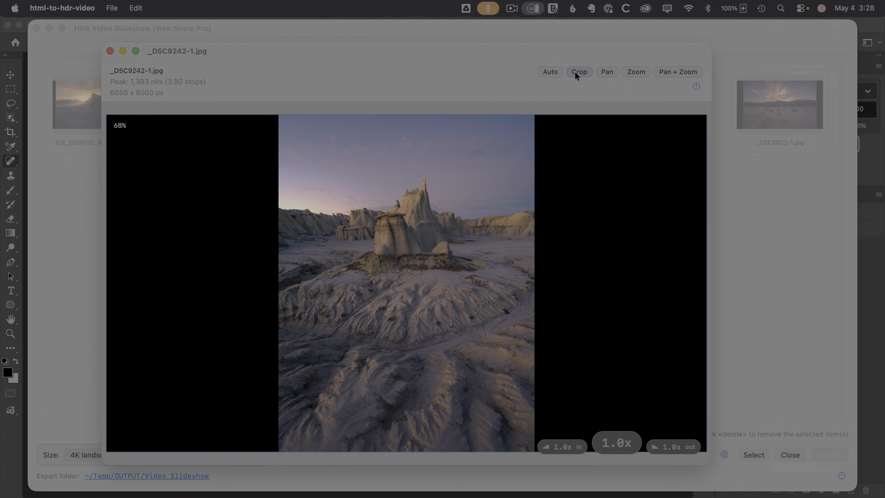
drag(686, 115, 576, 208)
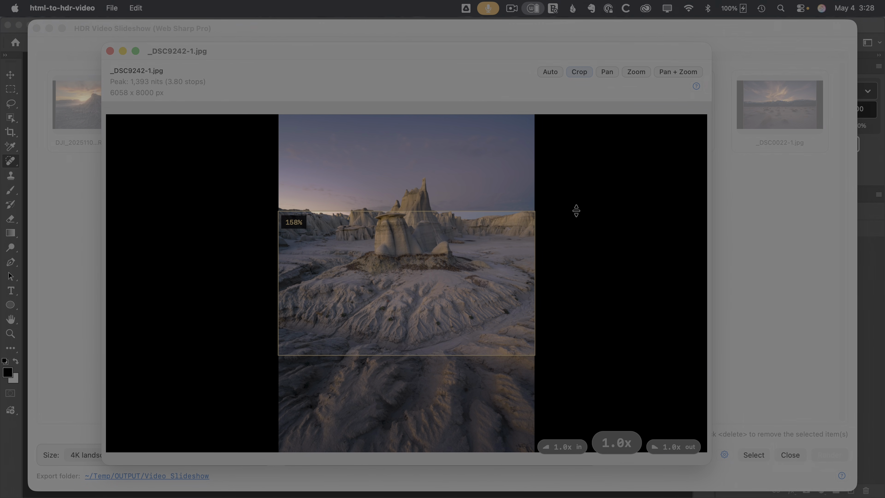
drag(472, 275, 472, 221)
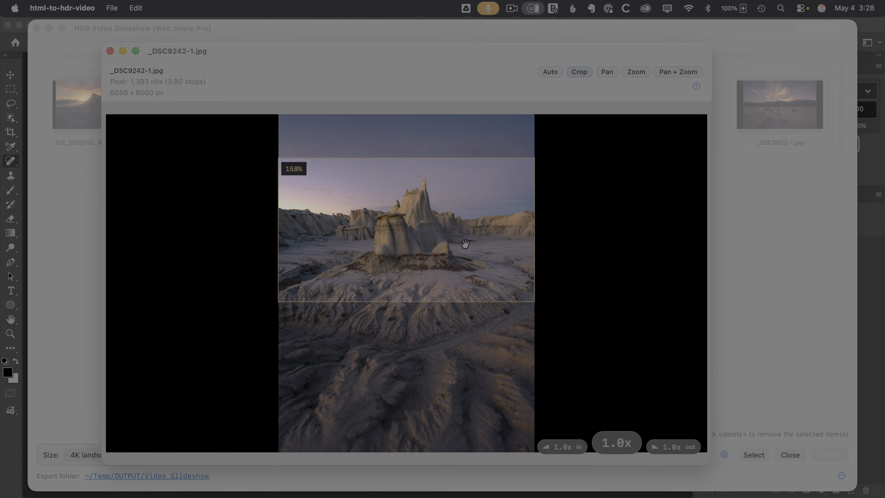
click(110, 51)
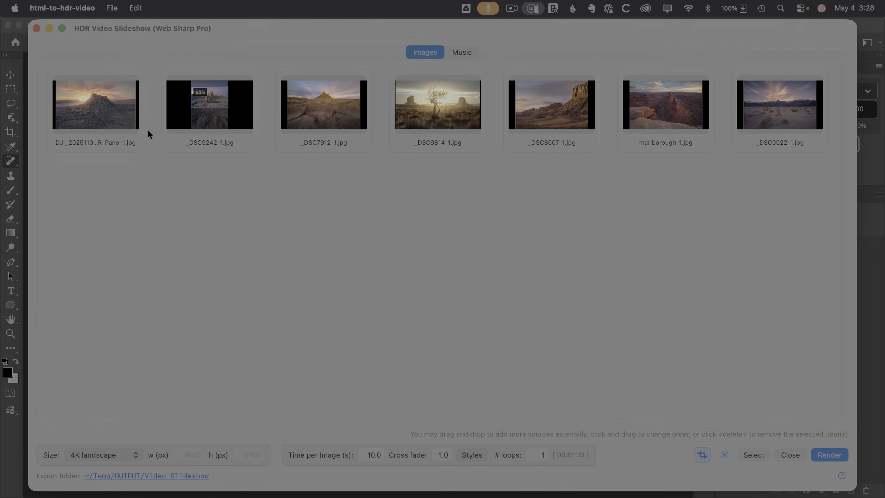
- Browse the slideshow photos in the enlarged preview, starting from and returning to the DJI HDR panorama
double_click(132, 137)
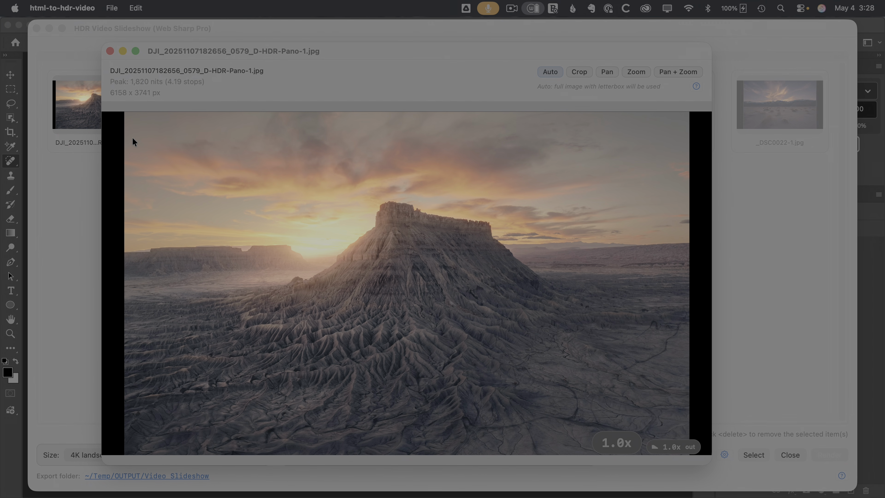
key(Right)
key(Right)
key(Right)
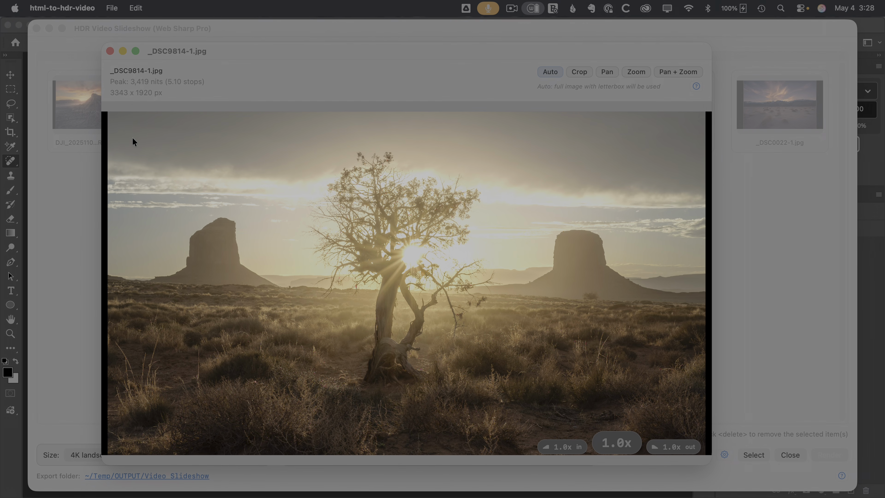
key(Right)
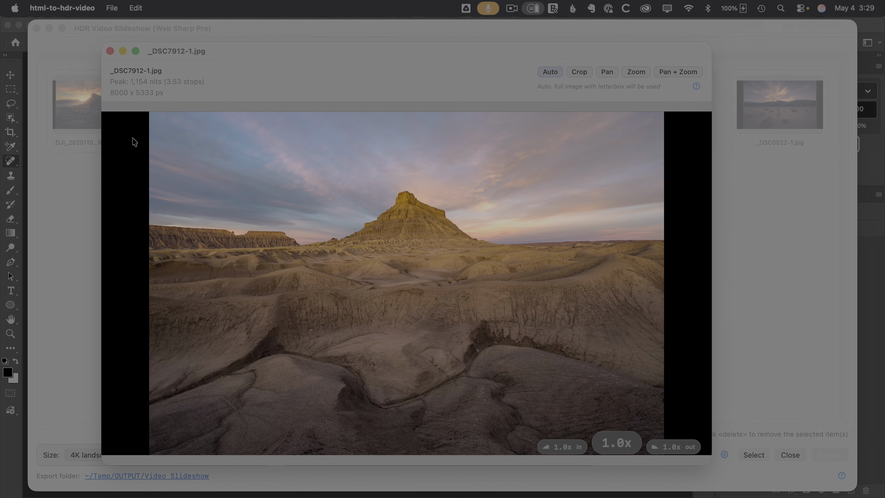
key(Left)
key(Left)
key(Left)
key(Left)
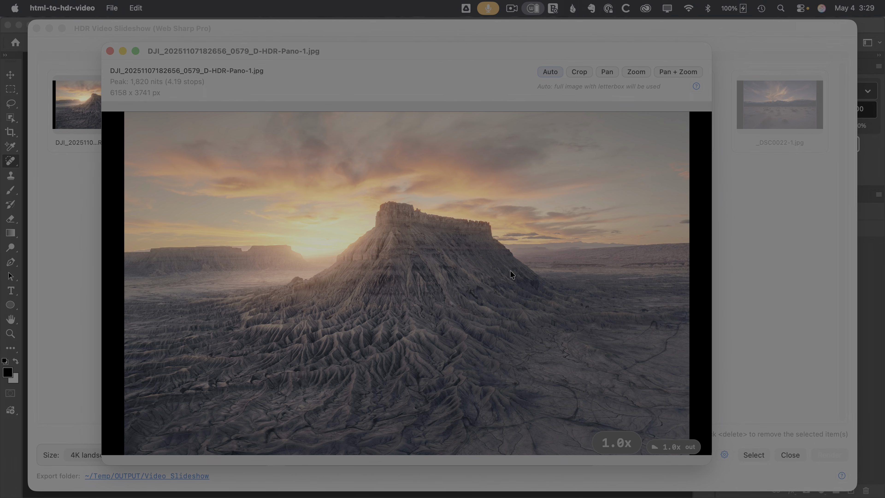
- Give the DJI panorama a Zoom motion with the start frame at about 120% and the end frame at about 158%
click(641, 72)
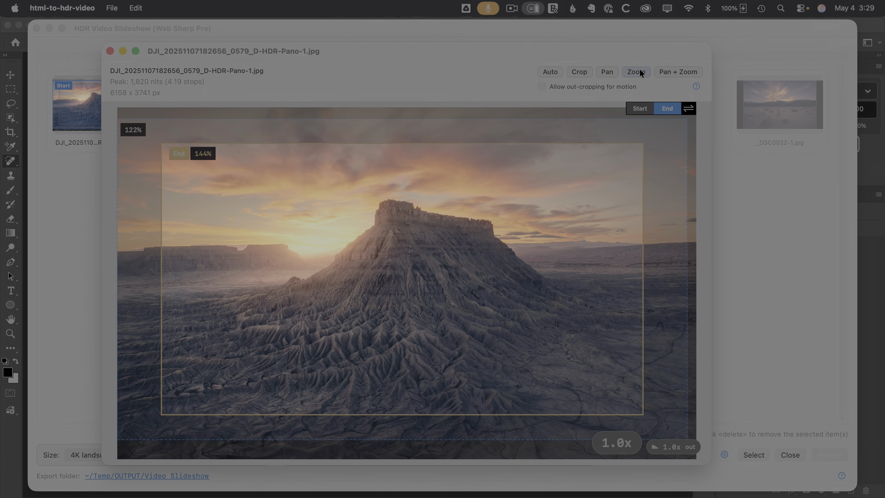
click(639, 110)
drag(578, 118, 579, 106)
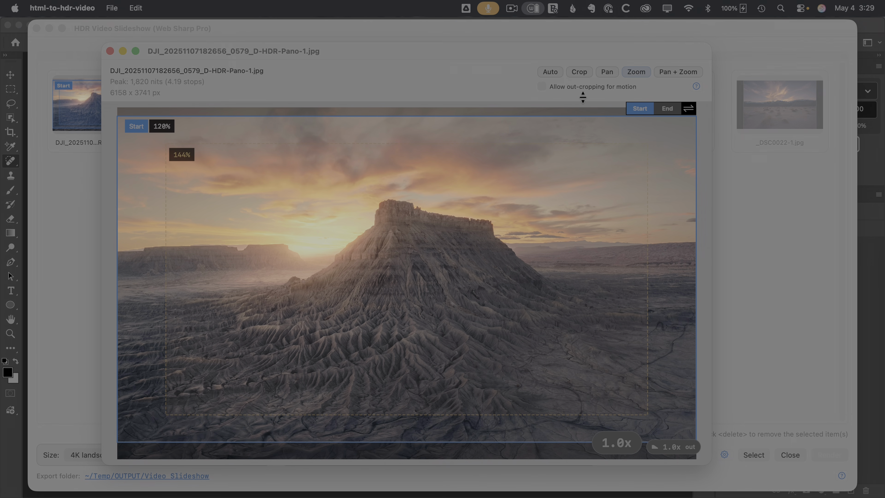
click(658, 109)
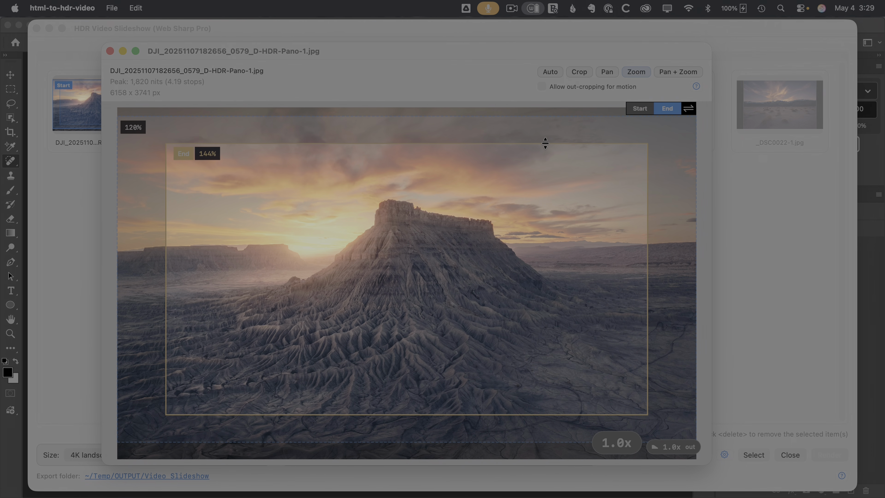
drag(546, 143, 546, 155)
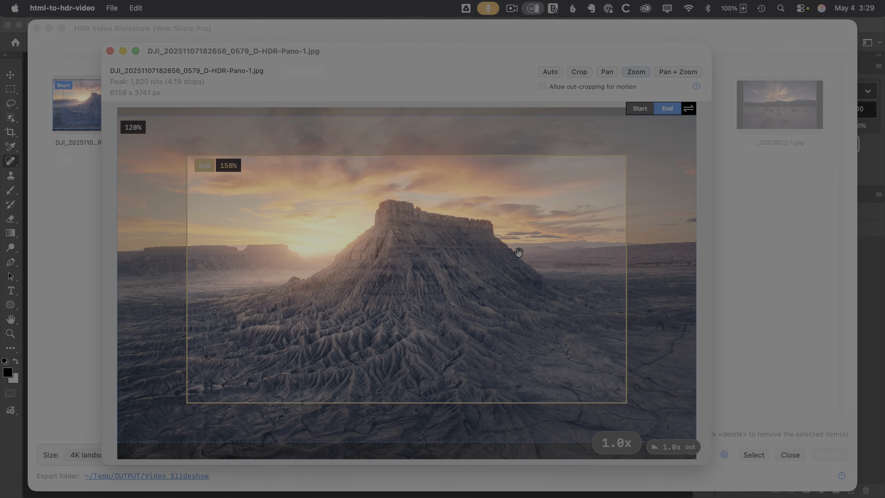
mouse_move(511, 51)
mouse_down()
mouse_move(215, 56)
mouse_move(510, 36)
mouse_up()
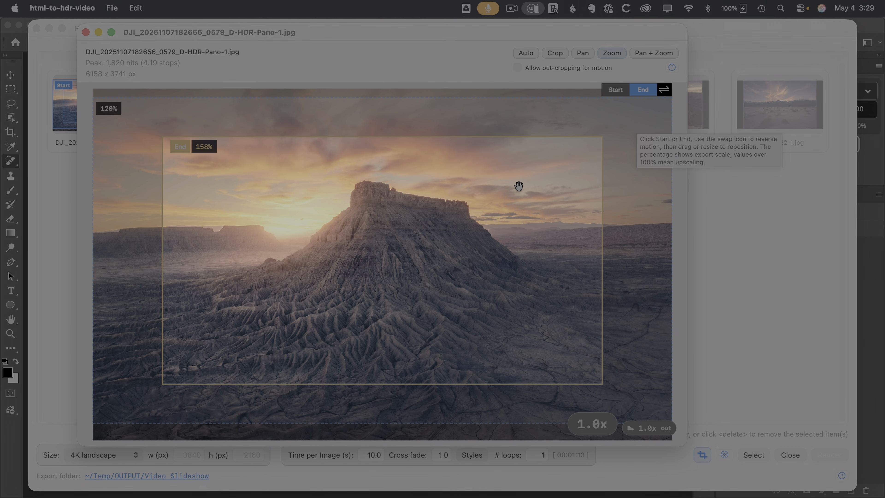
- Apply Pan + Zoom to _DSC7912-1.jpg and enlarge its start frame to the photo's full width at about 120%, positioned near the top
key(Right)
key(Right)
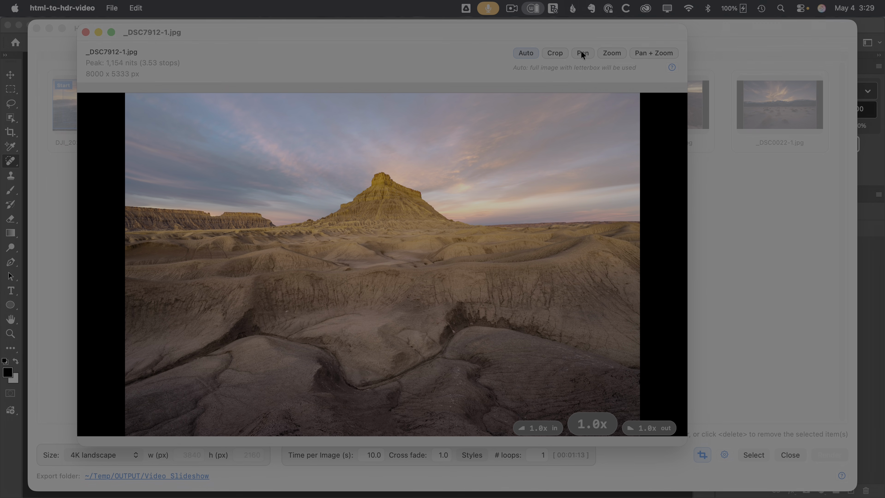
click(645, 54)
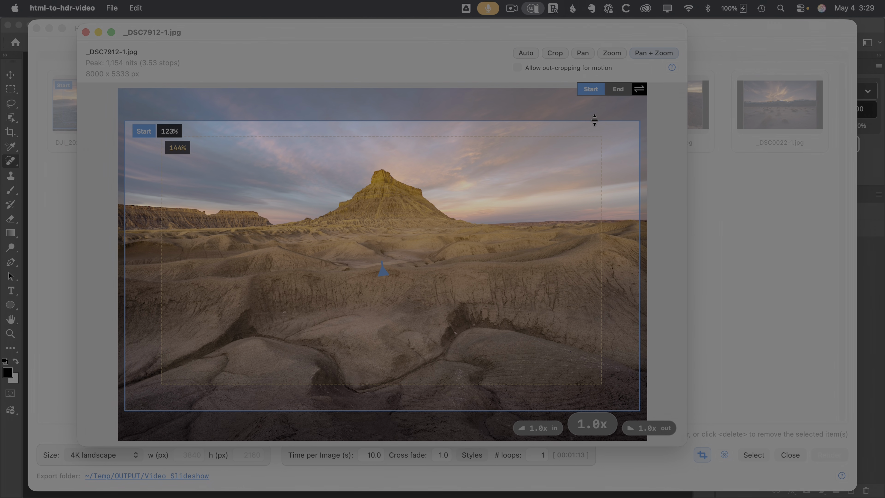
drag(594, 119, 607, 90)
drag(622, 139, 619, 124)
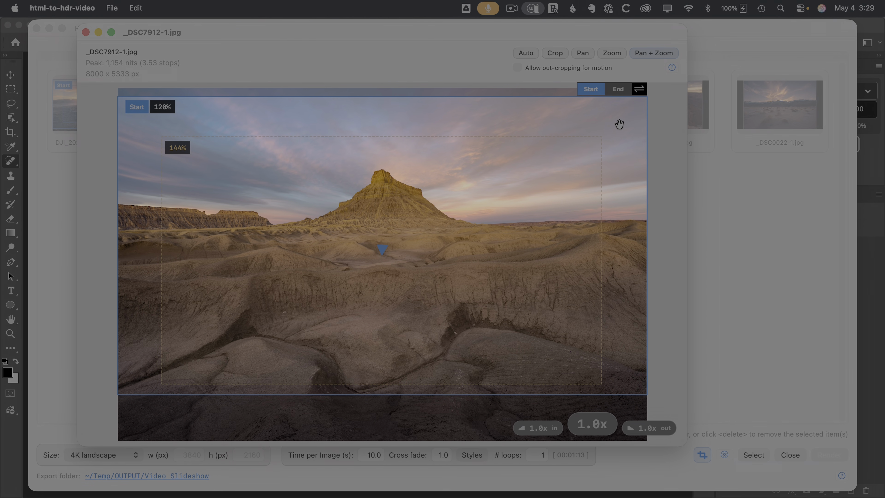
- Shrink the end frame of _DSC7912-1.jpg to about 177%, place it around the butte, and close the editor
click(618, 89)
drag(559, 135, 559, 173)
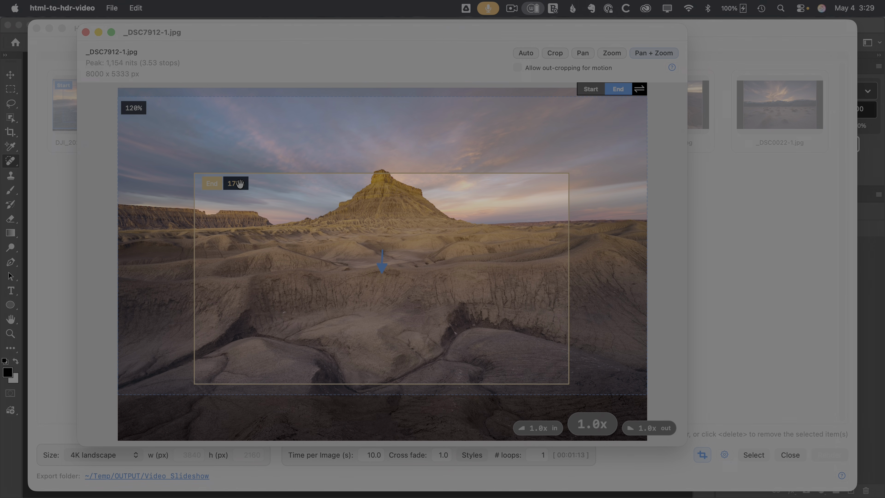
drag(492, 243, 505, 200)
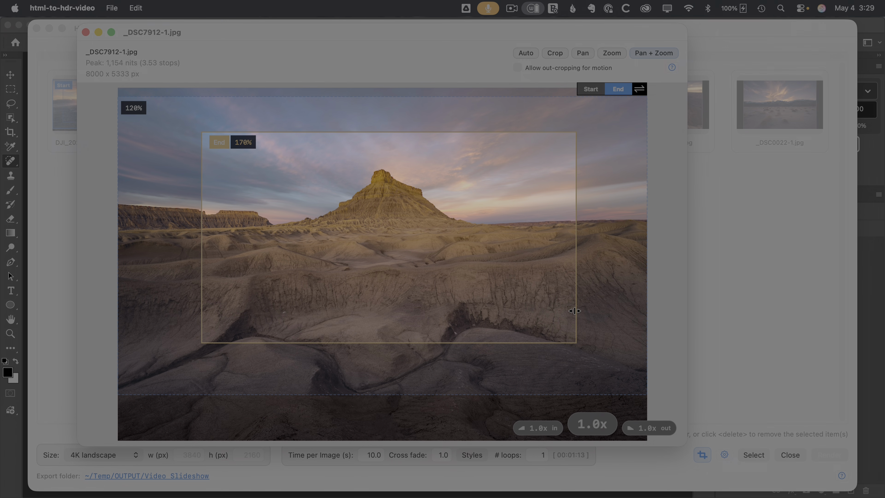
drag(574, 309, 557, 308)
mouse_move(488, 297)
mouse_down()
mouse_move(484, 279)
mouse_move(489, 295)
mouse_up()
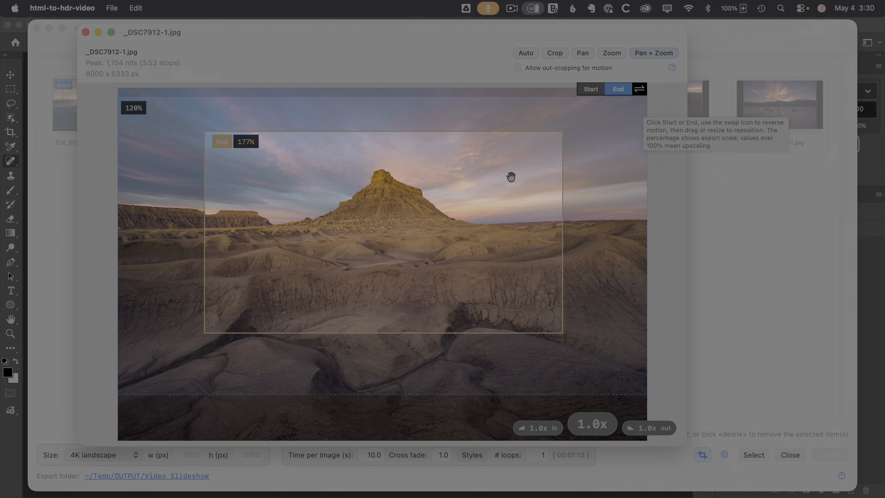
key(Right)
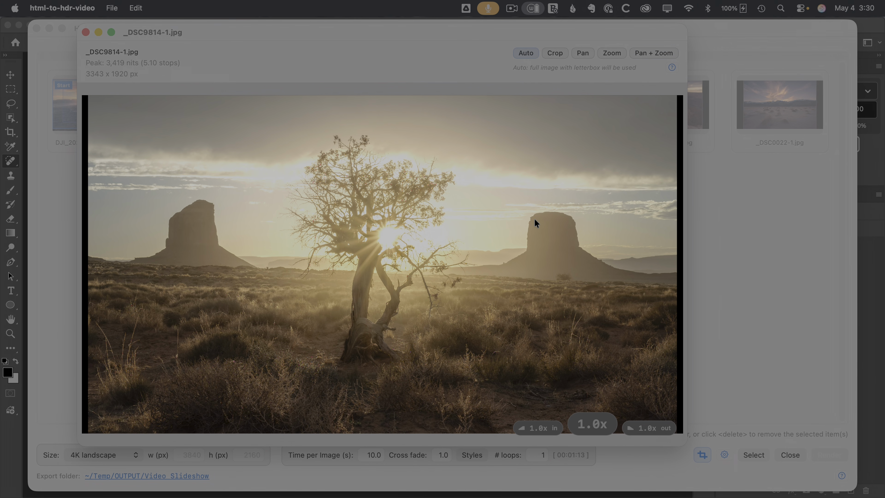
click(86, 32)
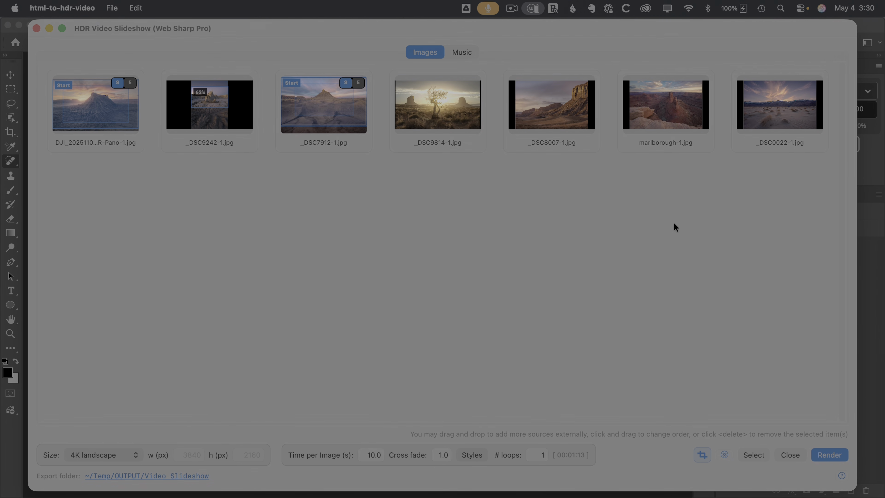
- Add the mp3 track from the Finder music folder to the slideshow's music and return to the slideshow window
click(467, 52)
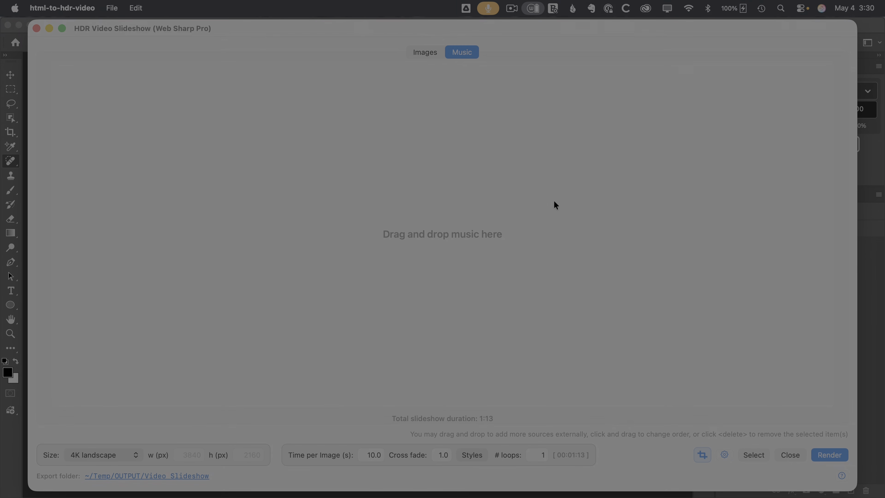
key(super+Tab)
double_click(291, 181)
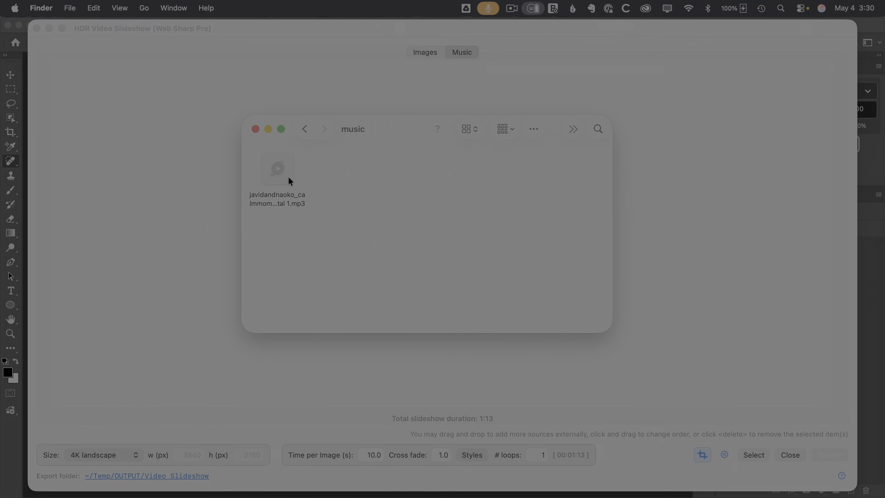
drag(281, 178, 185, 175)
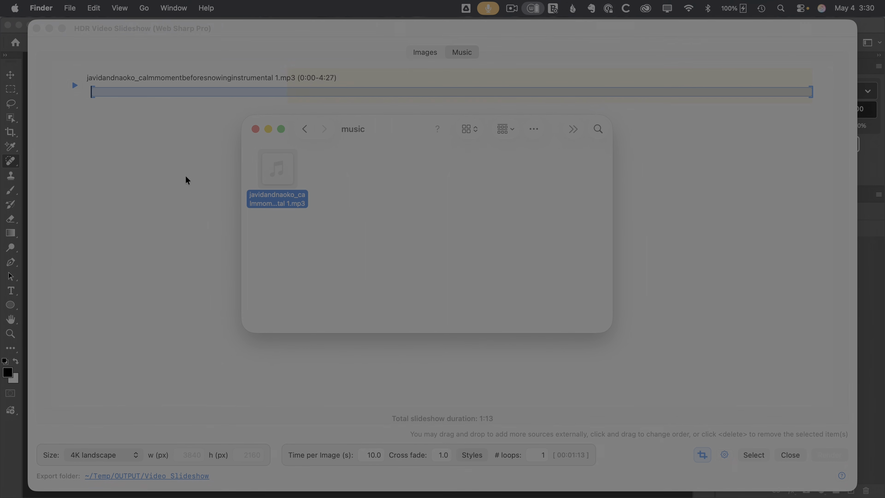
click(360, 198)
click(306, 130)
click(207, 231)
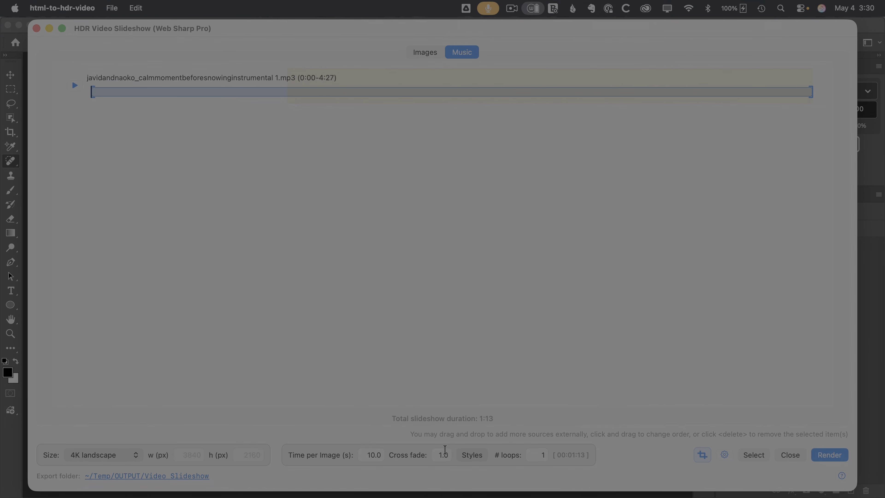
- Try slideshow loop counts of 2 and 100, checking the duration breakdown, and set the count back to 1
double_click(538, 453)
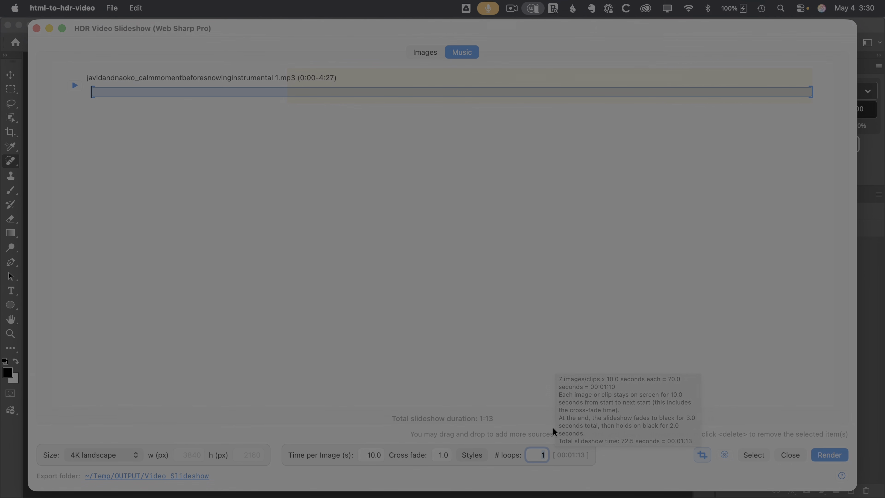
text(2)
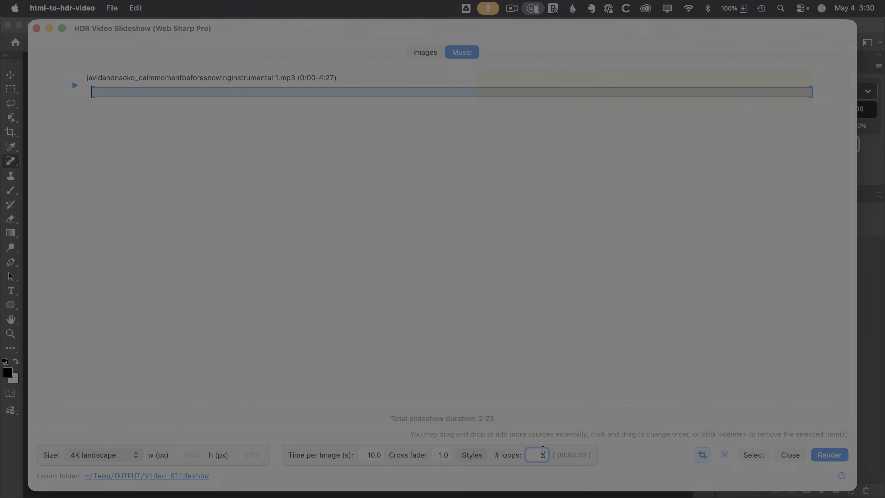
text(100)
mouse_move(579, 456)
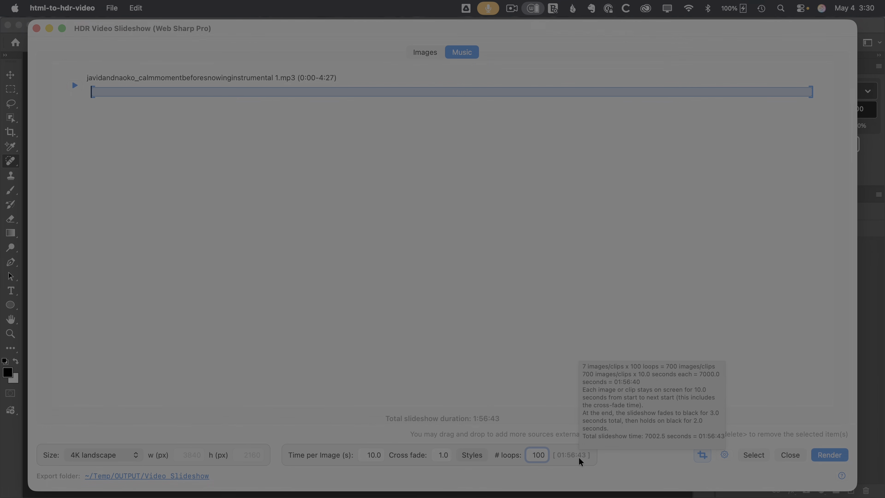
drag(531, 455, 540, 453)
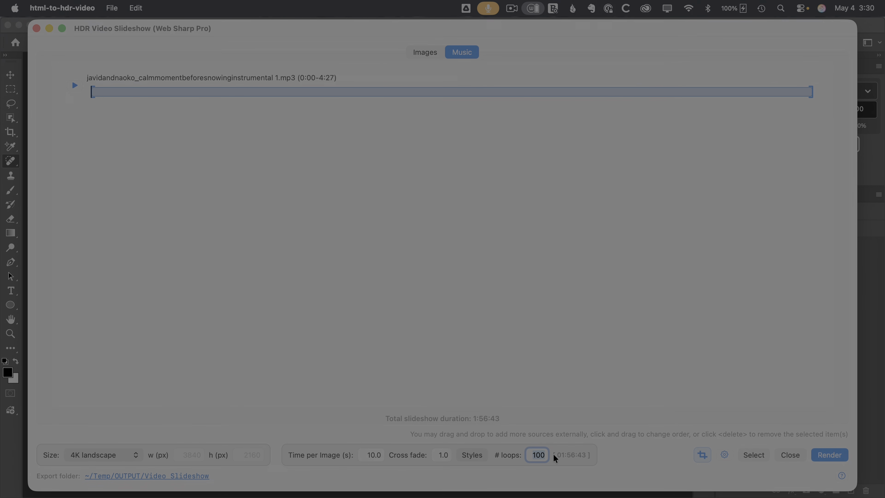
mouse_move(555, 459)
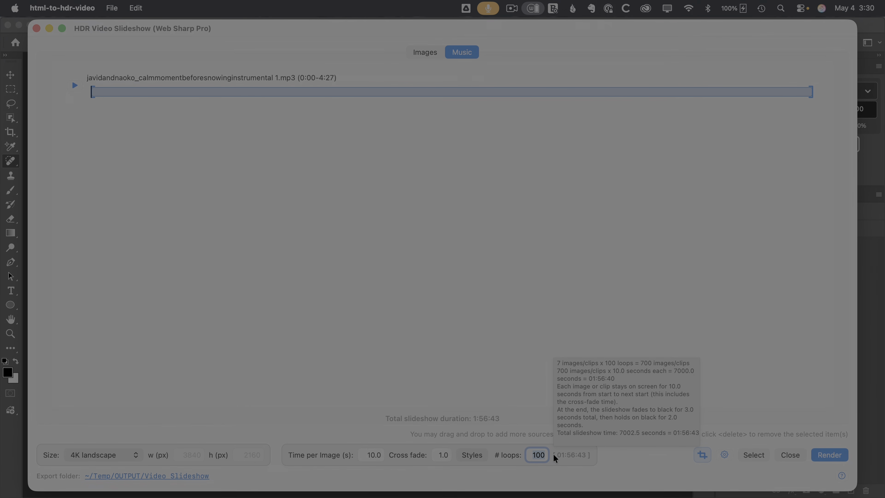
text(1)
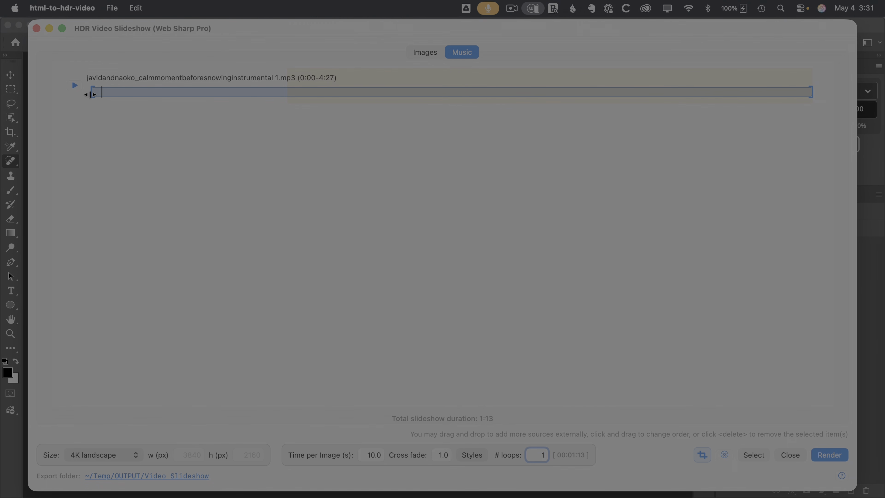
- Try trimming the start of the music track and preview its playback from there
mouse_move(102, 95)
mouse_down()
mouse_move(93, 95)
mouse_move(100, 93)
mouse_up()
click(75, 85)
drag(97, 91, 97, 96)
- Return to the slideshow's images, start rendering the 4K landscape video and cancel the export
click(426, 55)
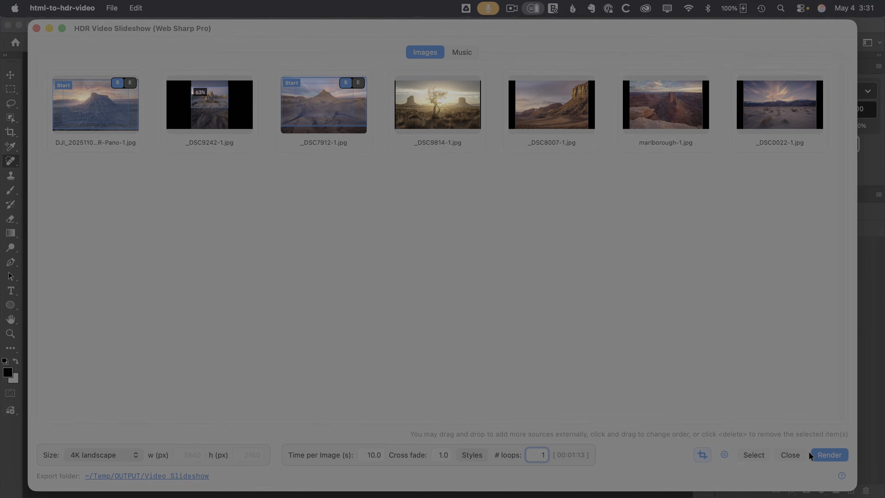
click(830, 454)
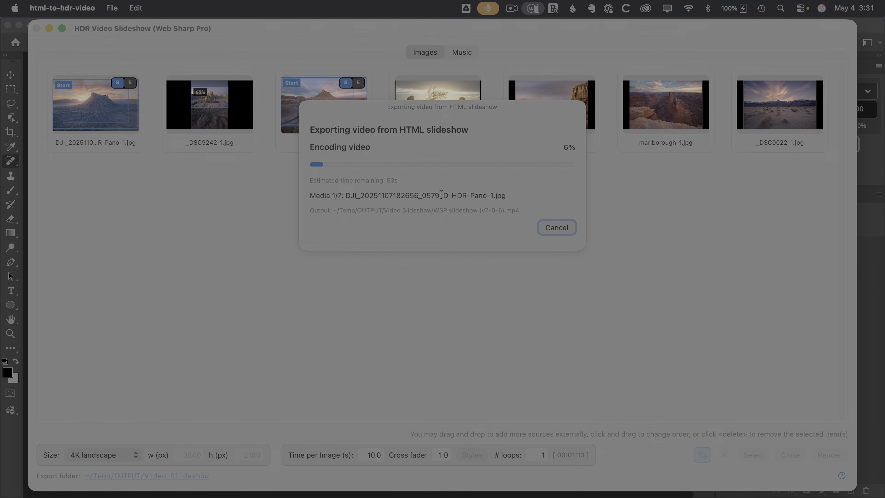
click(554, 229)
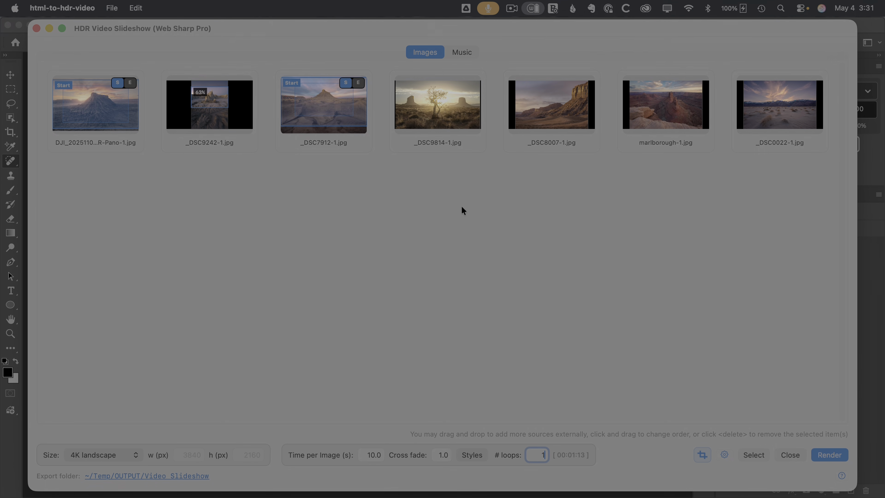
- Load the recent project PAN.wspslideshow, discarding the unsaved slideshow changes
click(112, 8)
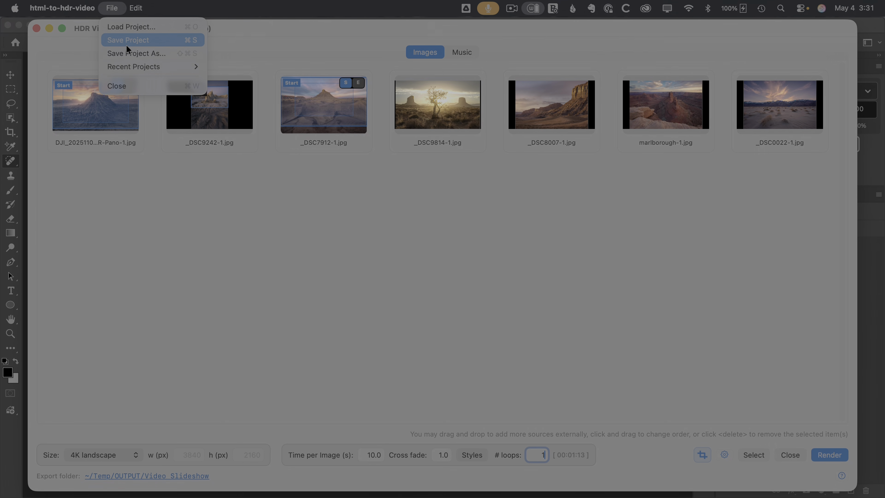
mouse_move(132, 66)
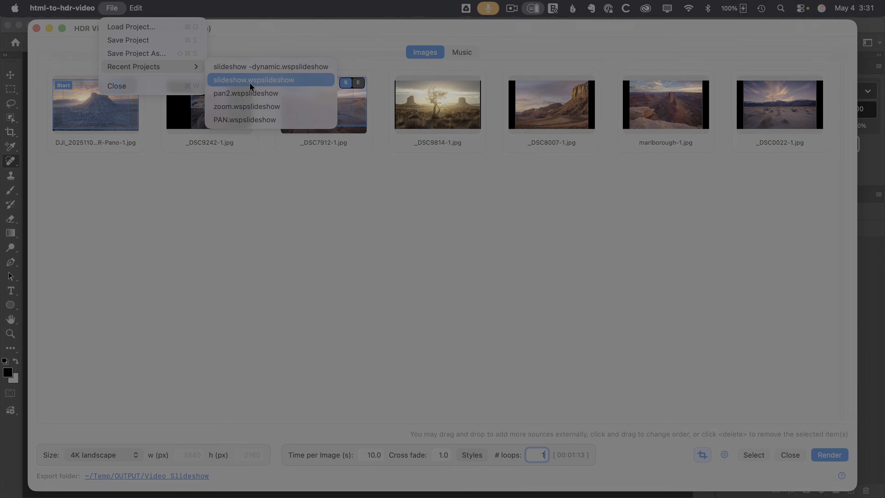
click(255, 121)
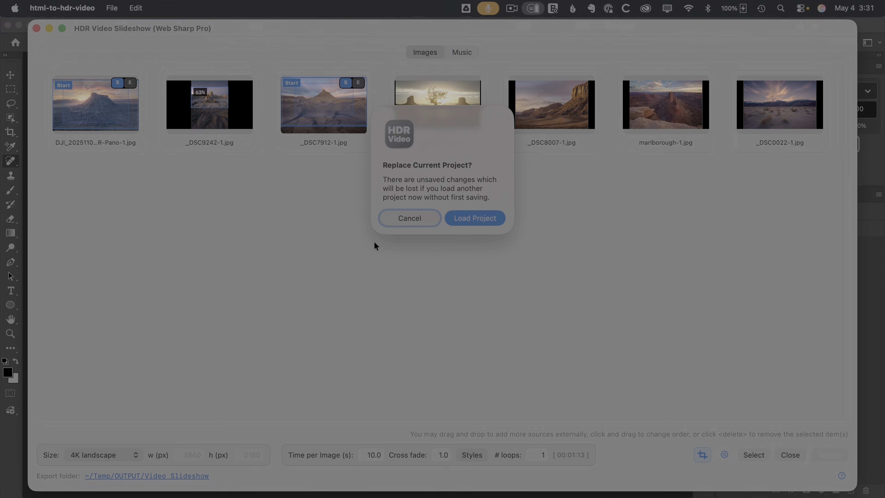
click(470, 219)
- Switch to Finder, open pan.mp4 from the rendered folder in QuickTime Player, play it through and close it
key(super+Tab)
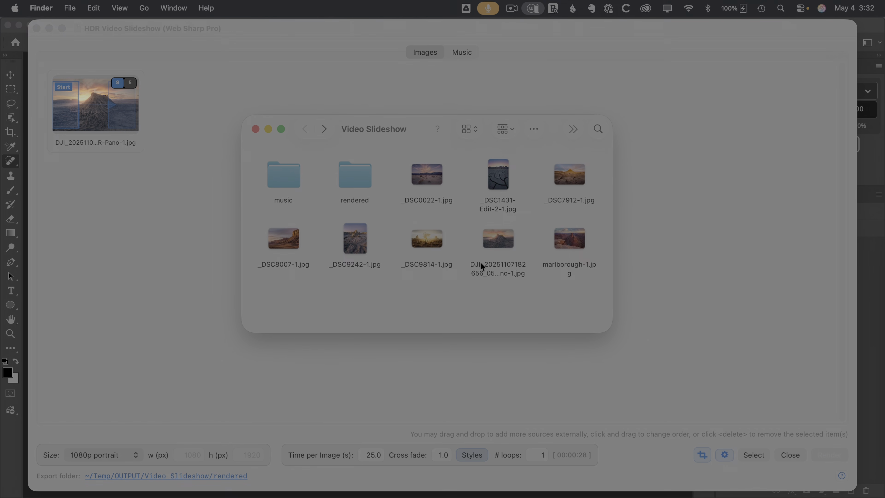
double_click(360, 182)
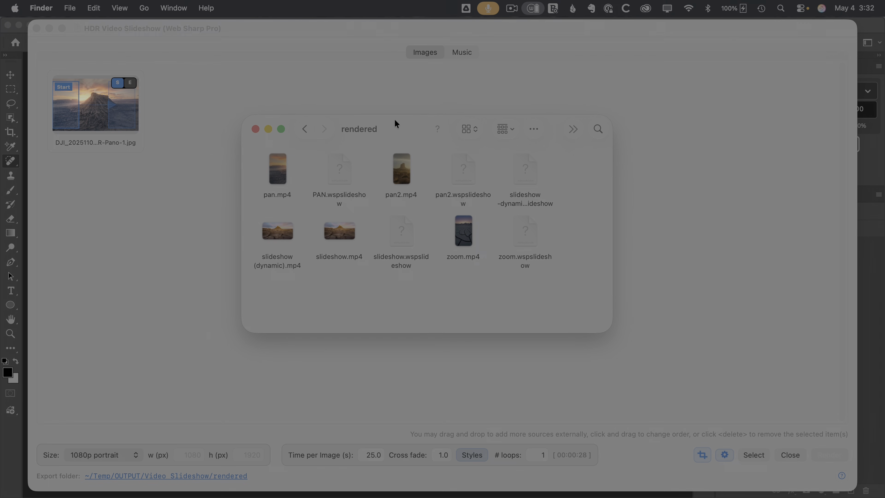
double_click(280, 183)
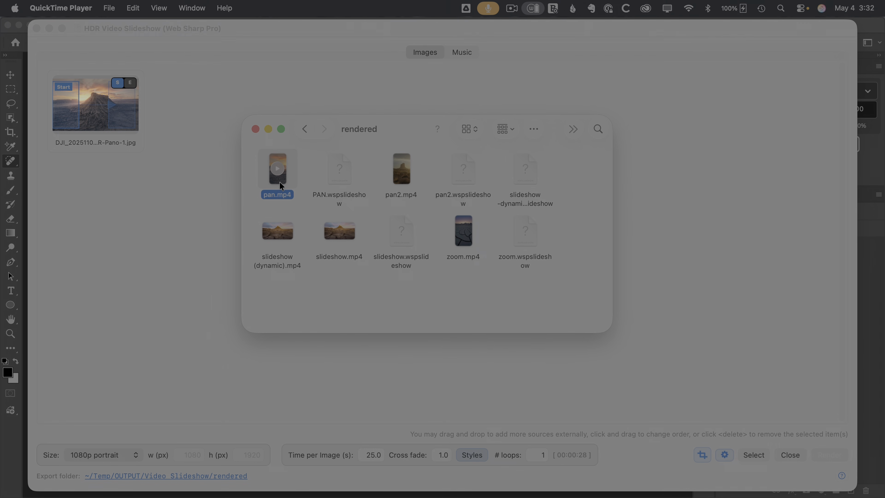
drag(208, 25, 463, 19)
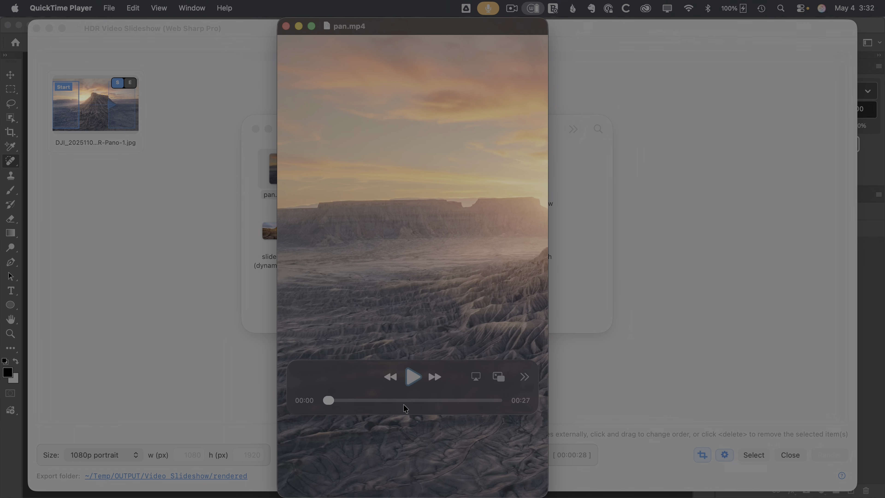
click(411, 379)
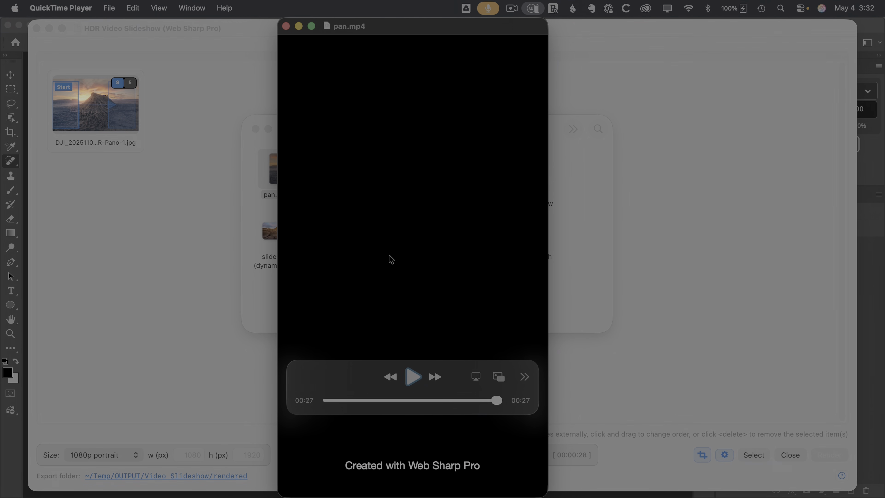
click(285, 26)
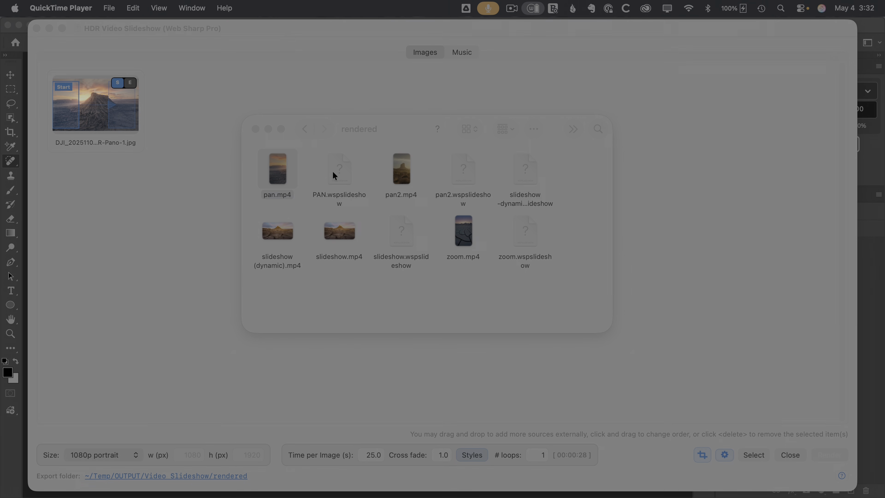
- Open the motion editor for the DJI panorama, shift its end frame slightly to the right, and close the editor
double_click(133, 145)
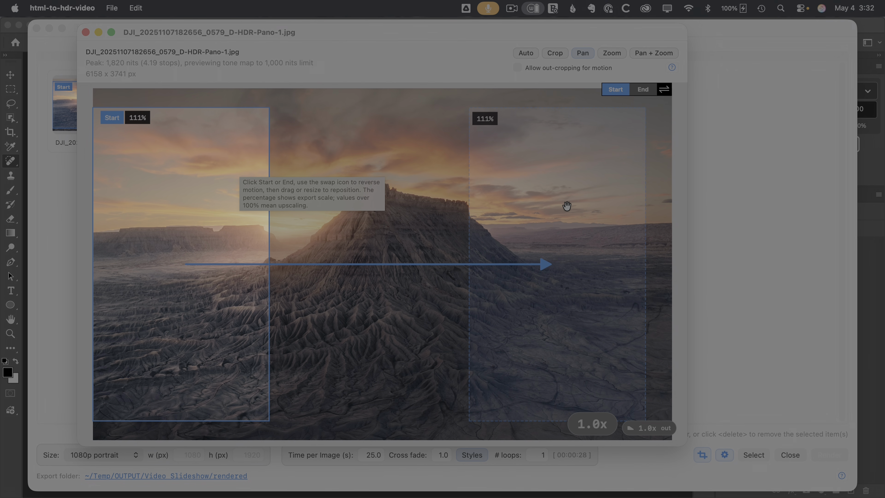
mouse_move(542, 214)
mouse_down()
mouse_move(507, 217)
mouse_move(496, 208)
mouse_move(491, 299)
mouse_move(493, 182)
mouse_move(464, 122)
mouse_move(426, 240)
mouse_move(393, 217)
mouse_move(336, 211)
mouse_move(551, 217)
mouse_up()
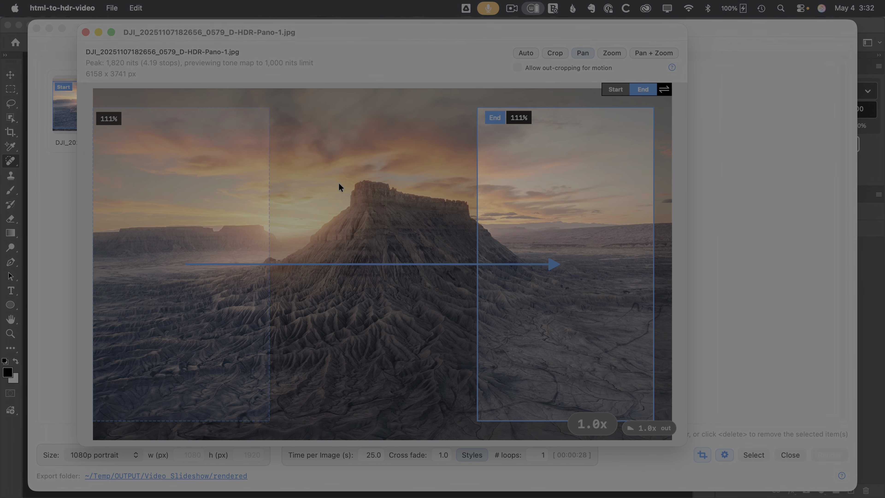
click(86, 32)
- Load the recent project pan2.wspslideshow without saving changes and examine the pan frames of _DSC9814-1.jpg
click(109, 5)
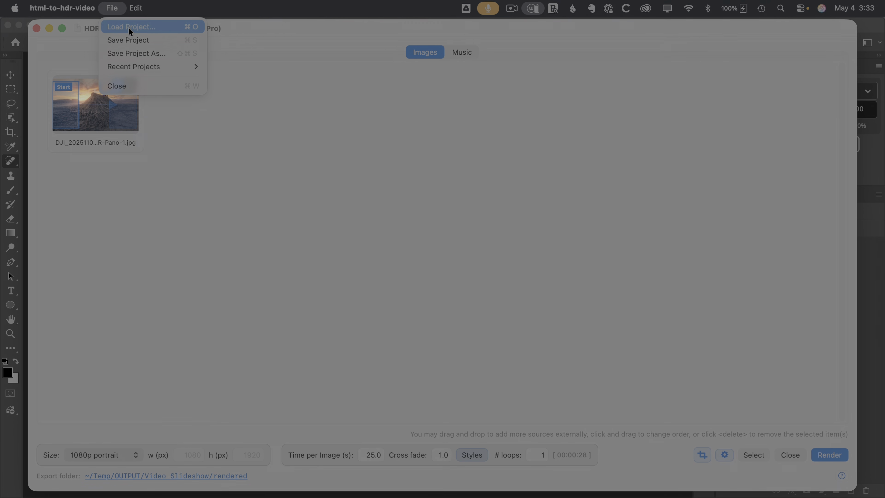
mouse_move(140, 66)
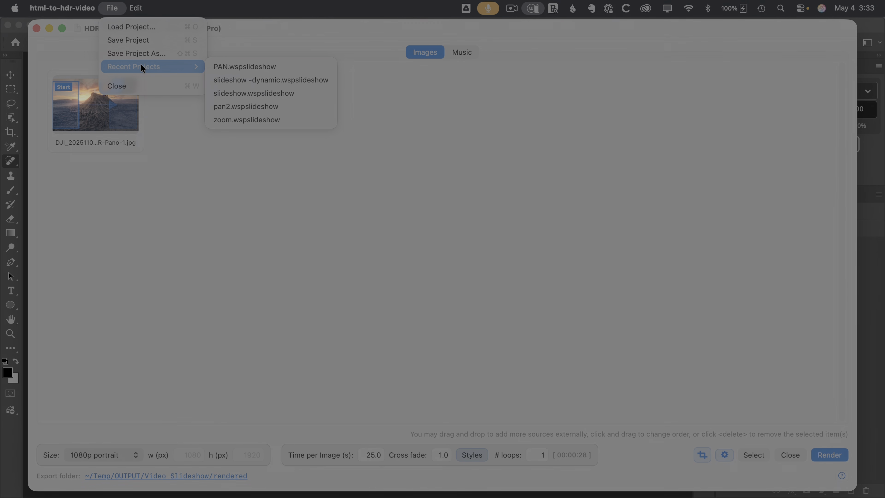
click(254, 104)
click(451, 220)
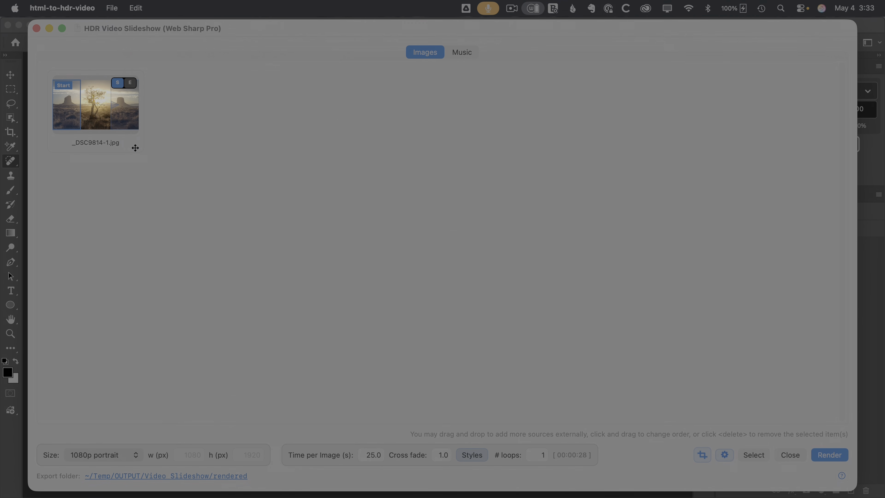
double_click(135, 148)
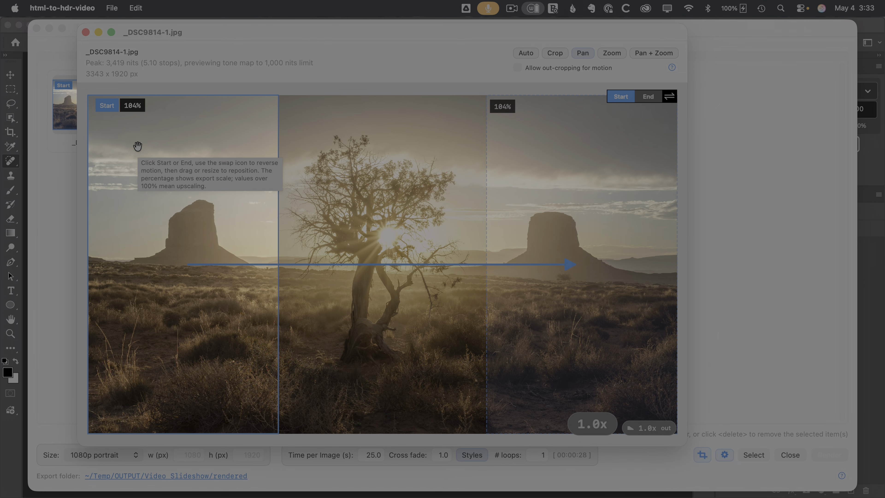
key(Escape)
- Load the recent project zoom.wspslideshow and examine the Pan + Zoom start and end frames of _DSC1431-Edit-2-1.jpg
click(113, 9)
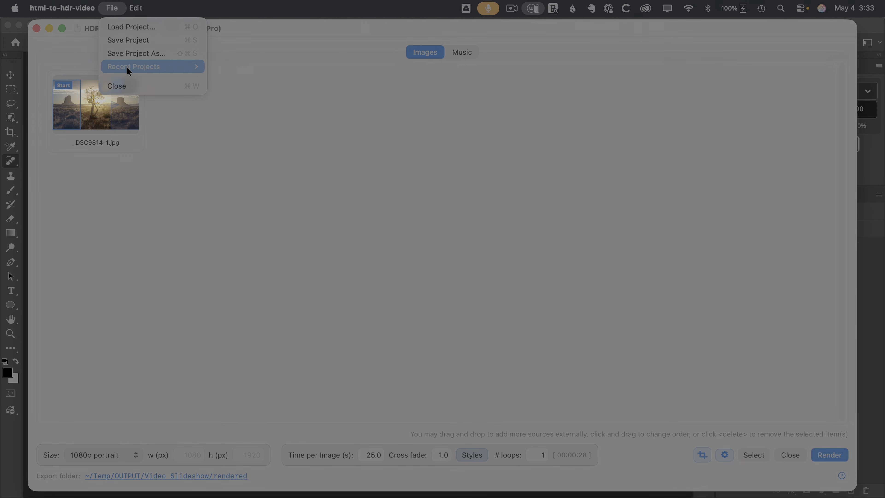
mouse_move(127, 66)
click(253, 120)
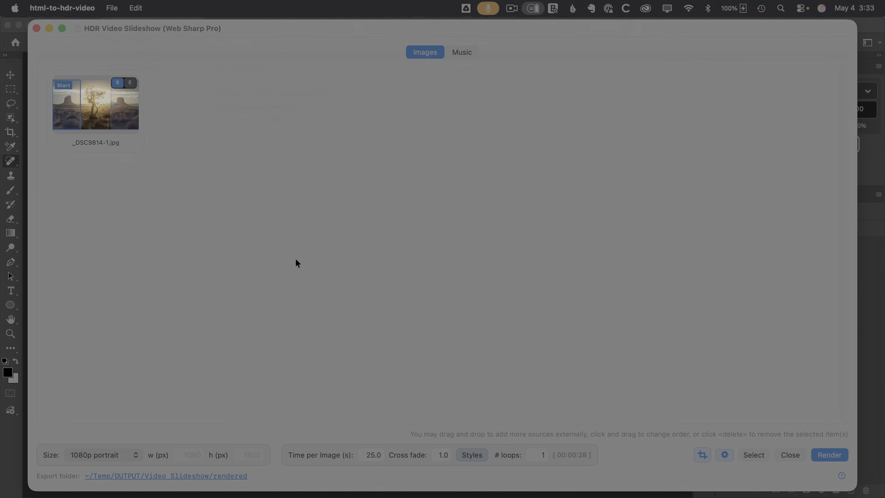
double_click(128, 144)
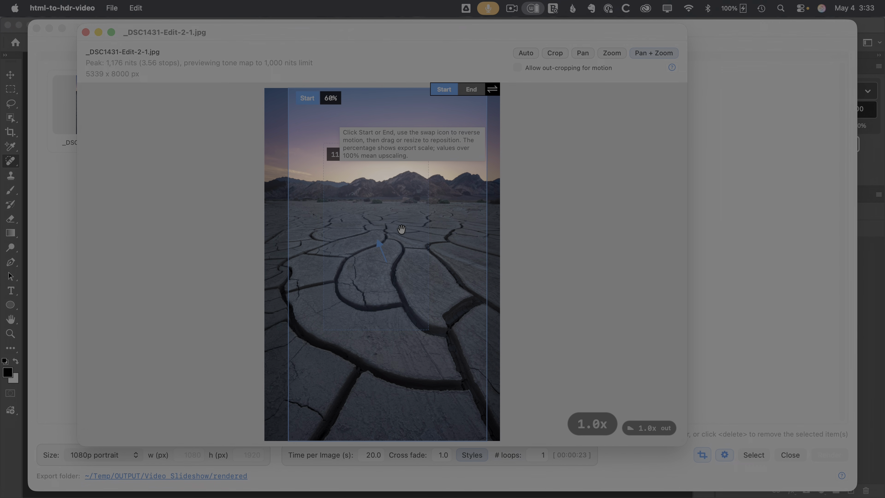
click(471, 92)
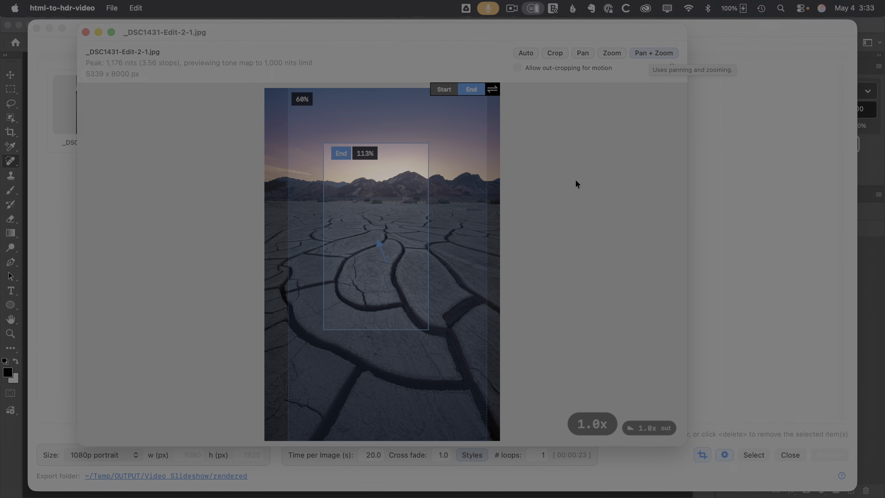
click(86, 33)
- Open zoom.mp4 from Finder's rendered folder in QuickTime Player, preview its zoom motion and close it
double_click(463, 242)
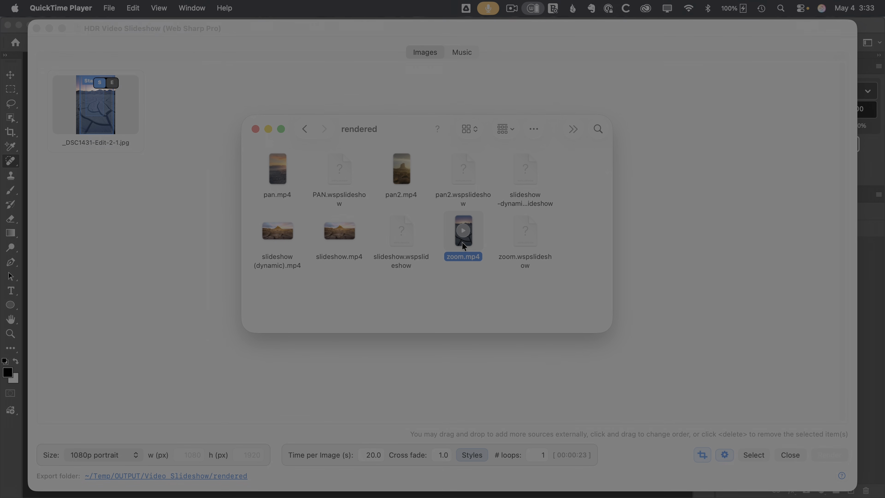
drag(233, 68, 440, 21)
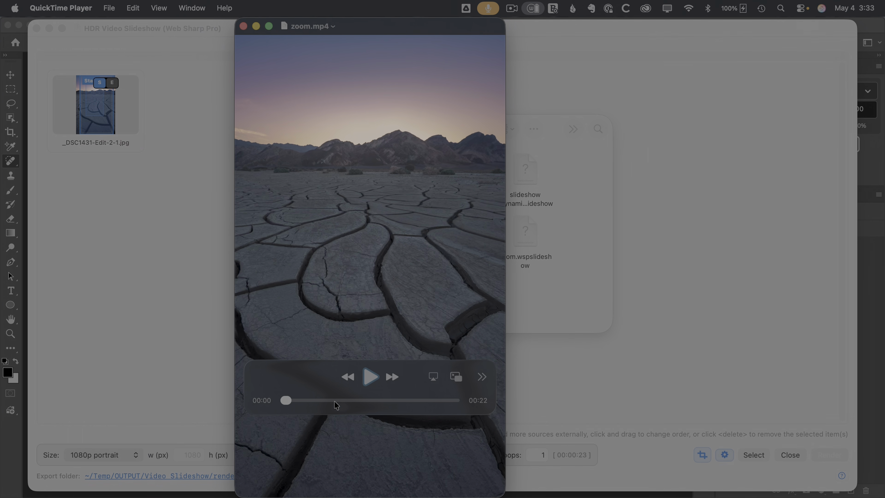
mouse_move(289, 398)
mouse_down()
mouse_move(443, 399)
mouse_move(285, 401)
mouse_up()
click(243, 26)
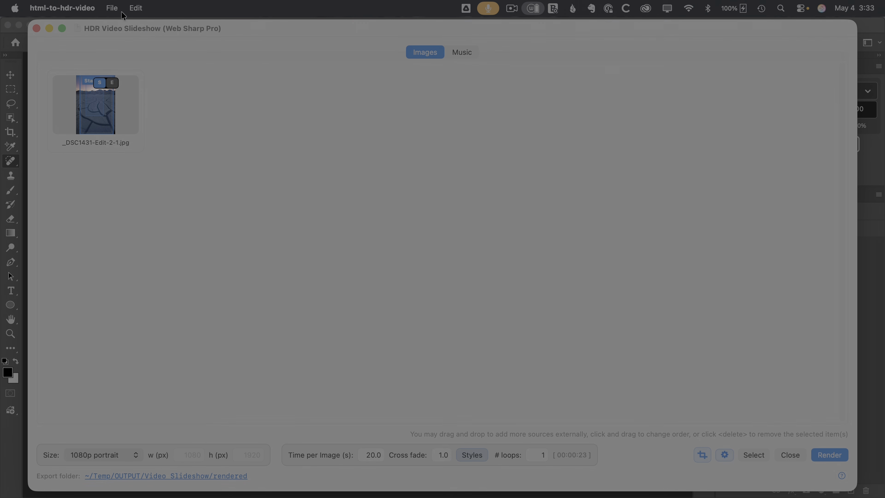
- Load the recent project slideshow.wspslideshow
click(112, 8)
mouse_move(136, 73)
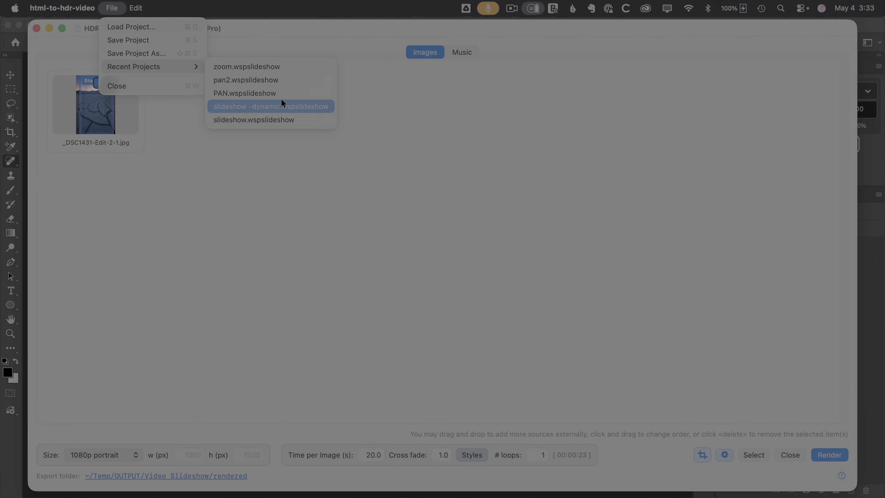
click(278, 120)
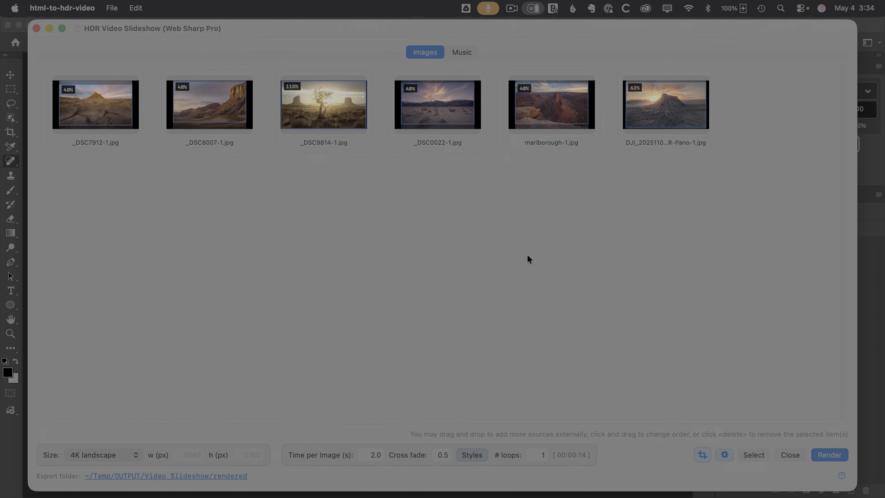
- Play slideshow.mp4 from the rendered folder in QuickTime Player, close it and return to the slideshow window
double_click(329, 229)
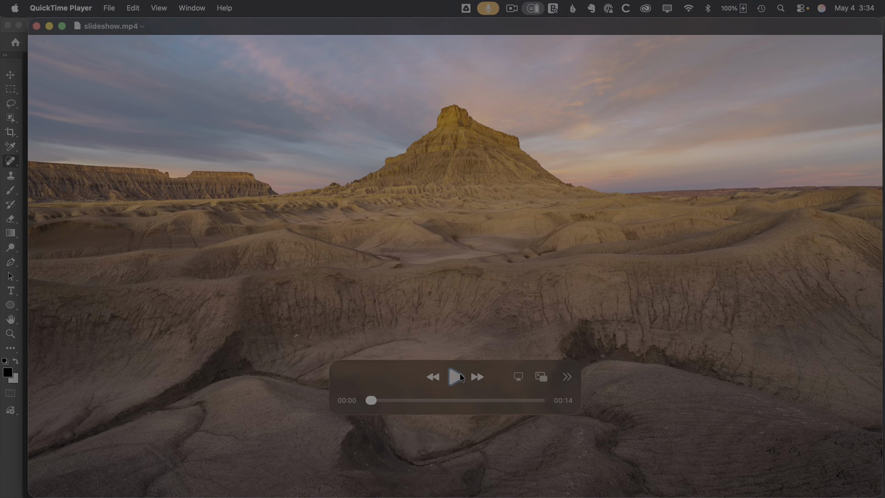
click(454, 376)
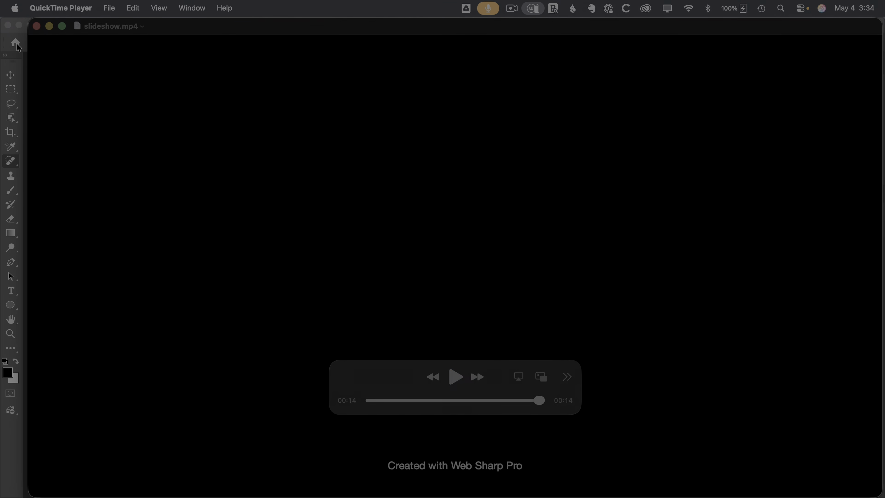
click(36, 26)
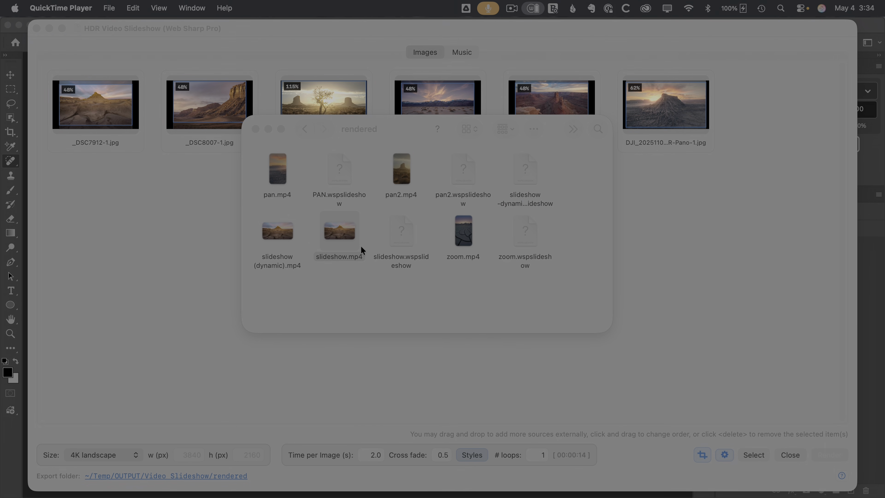
click(177, 246)
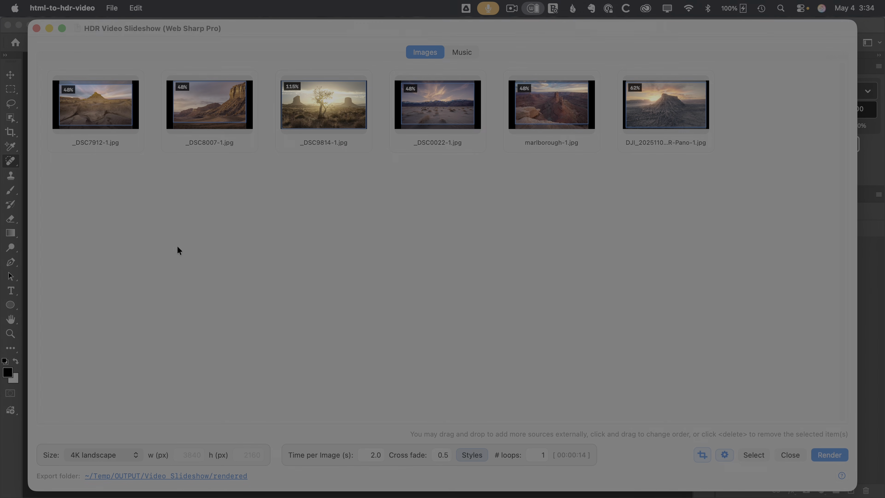
- Load the recent project slideshow -dynamic.wspslideshow
click(111, 8)
mouse_move(137, 63)
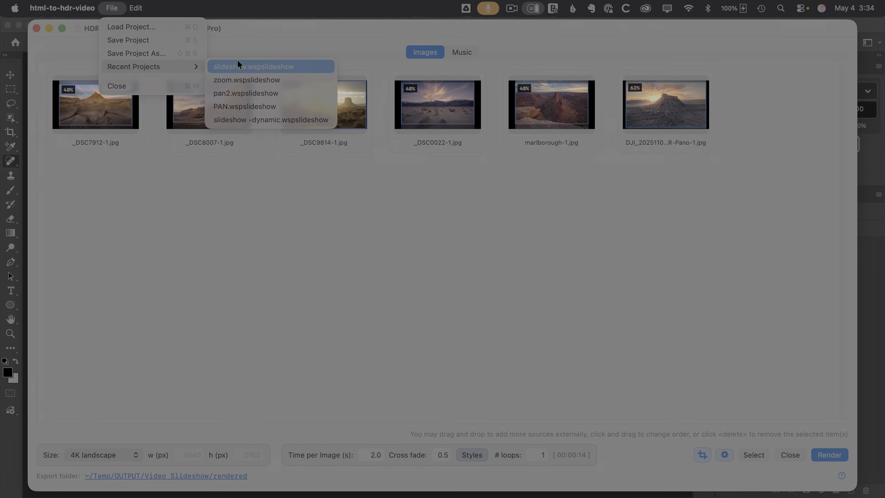
click(244, 119)
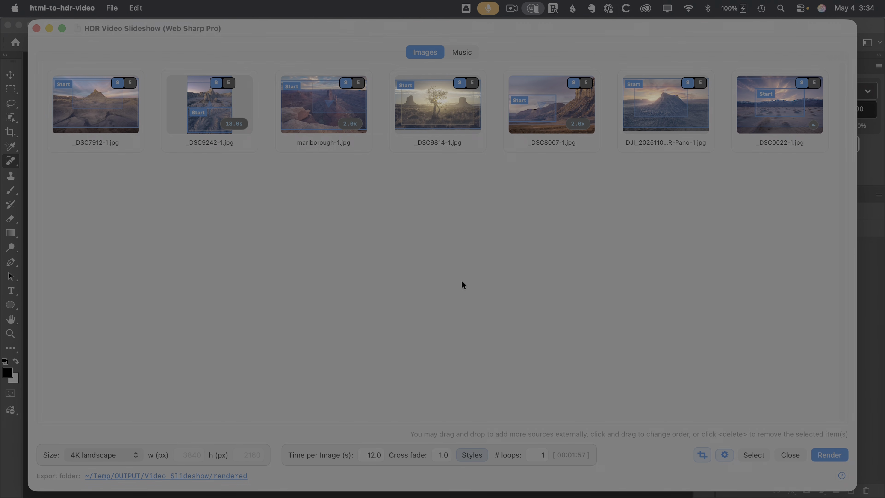
- Examine the start and end motion frames of all slides from _DSC7912-1.jpg through _DSC0022-1.jpg, and close the crop preview
double_click(139, 145)
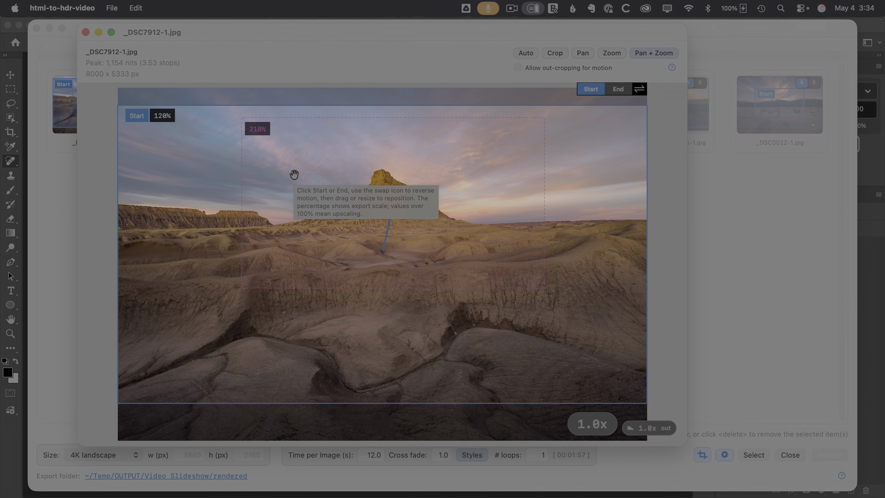
key(Right)
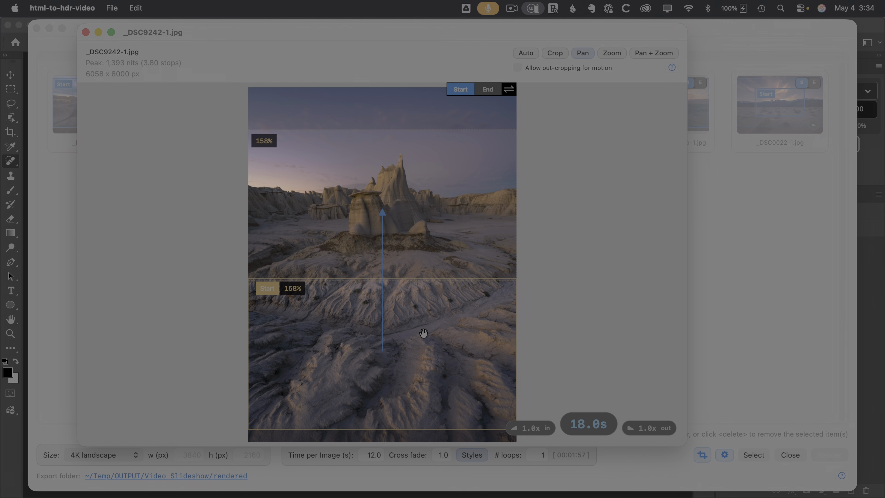
key(Right)
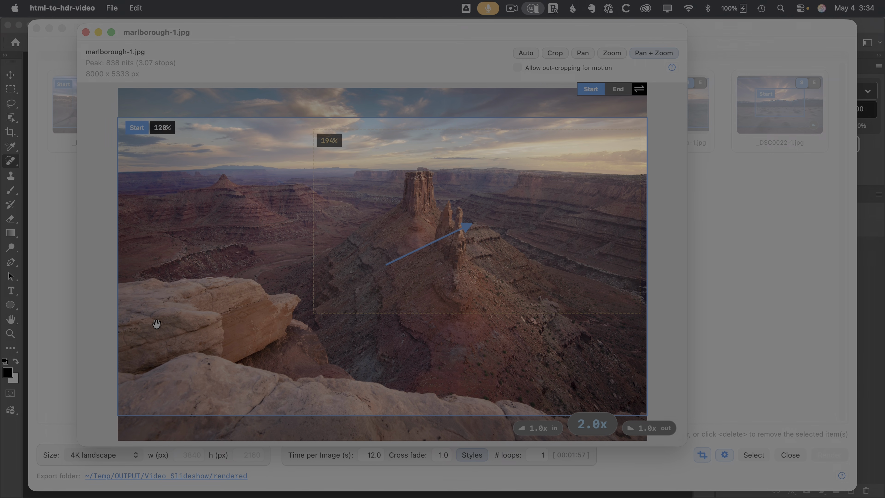
key(Right)
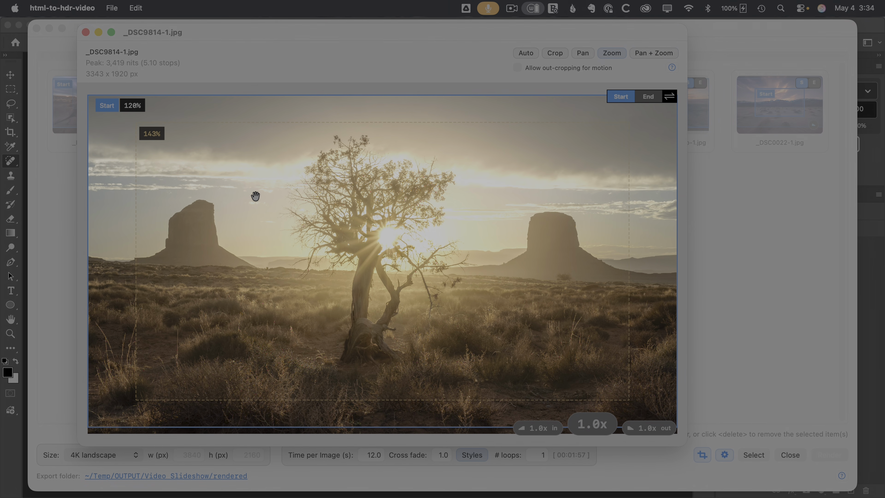
key(Right)
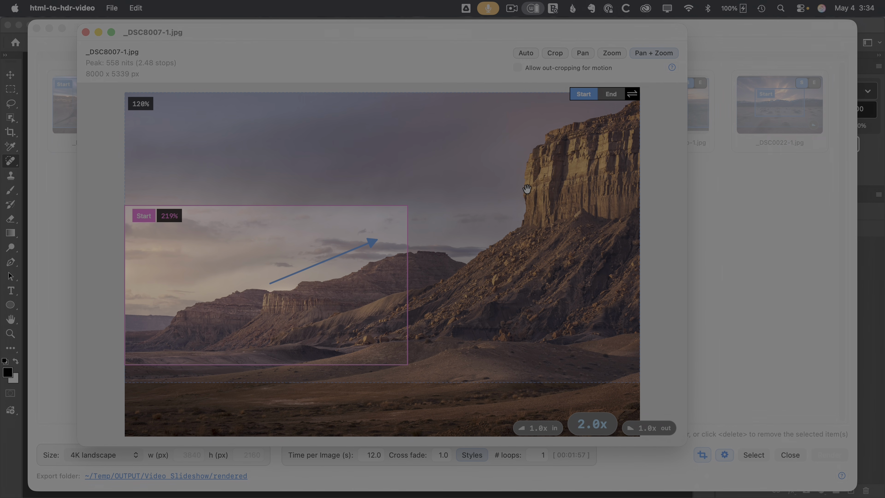
key(Right)
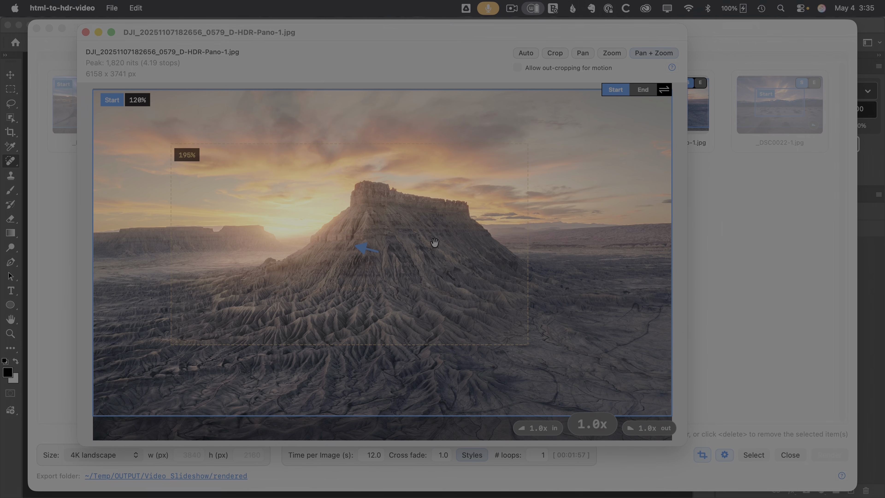
key(Right)
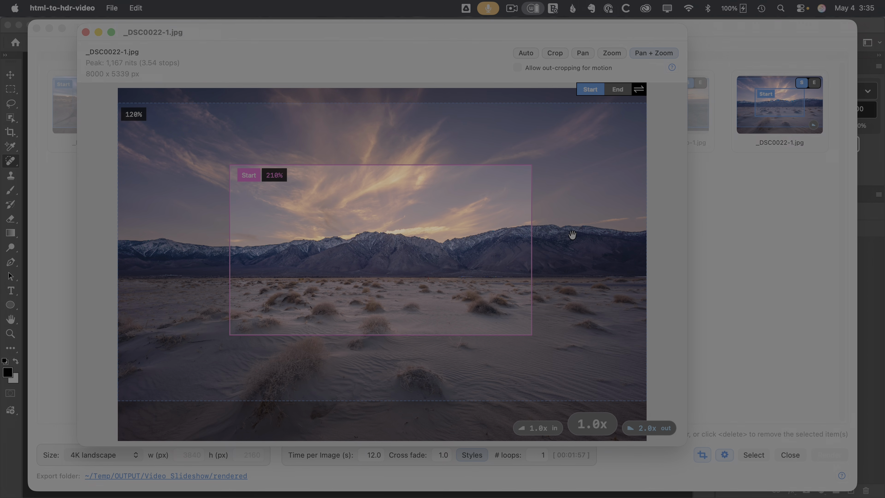
click(85, 32)
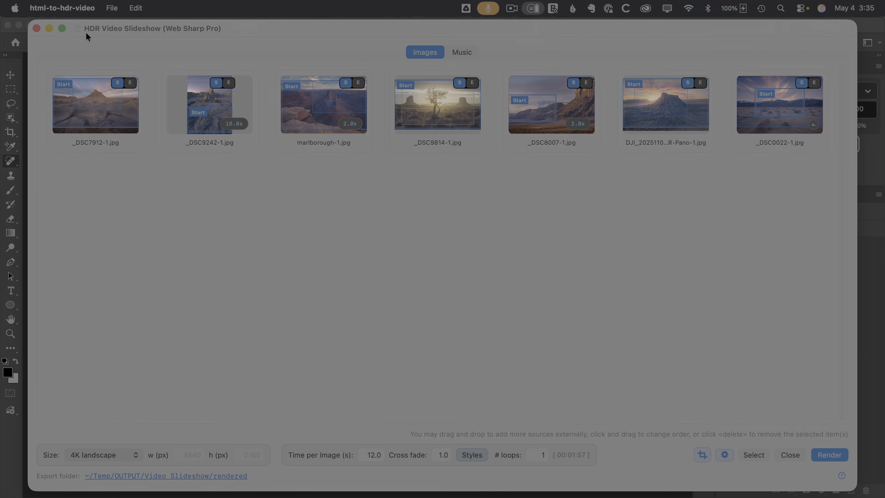
- Play slideshow (dynamic).mp4 from Finder's rendered folder in QuickTime Player, skip near its end, close it and return to the slideshow window
key(super+Tab)
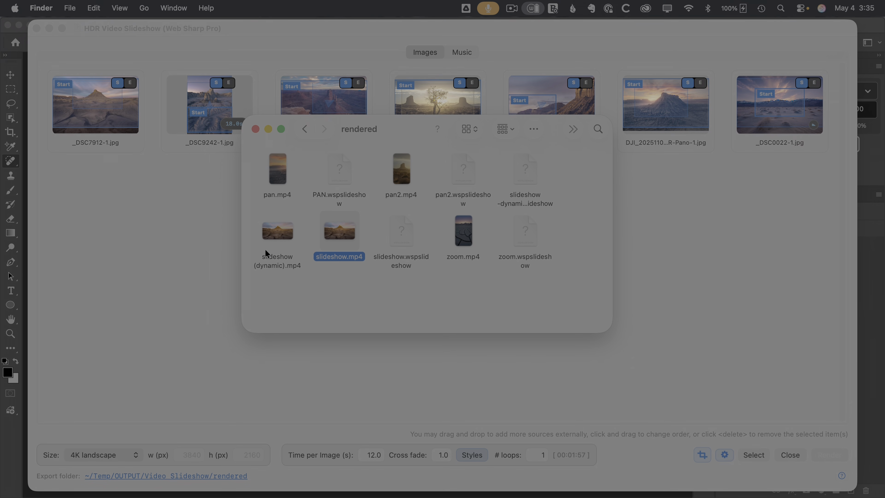
double_click(265, 231)
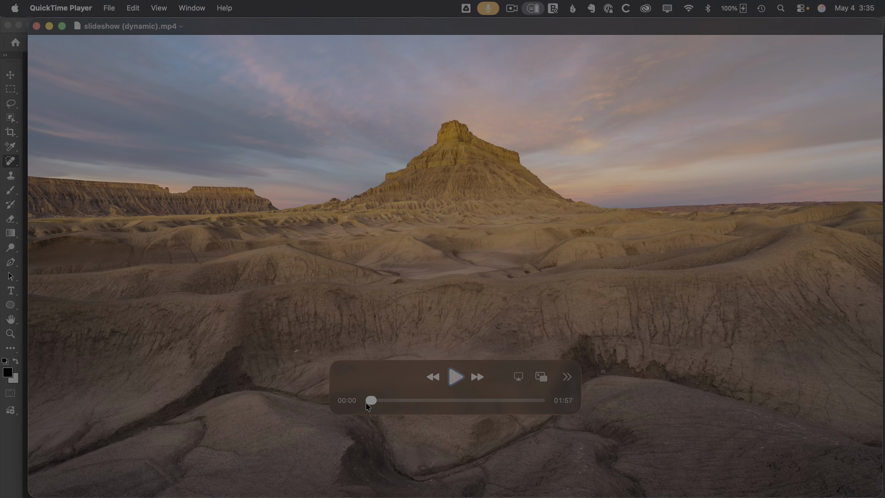
click(456, 378)
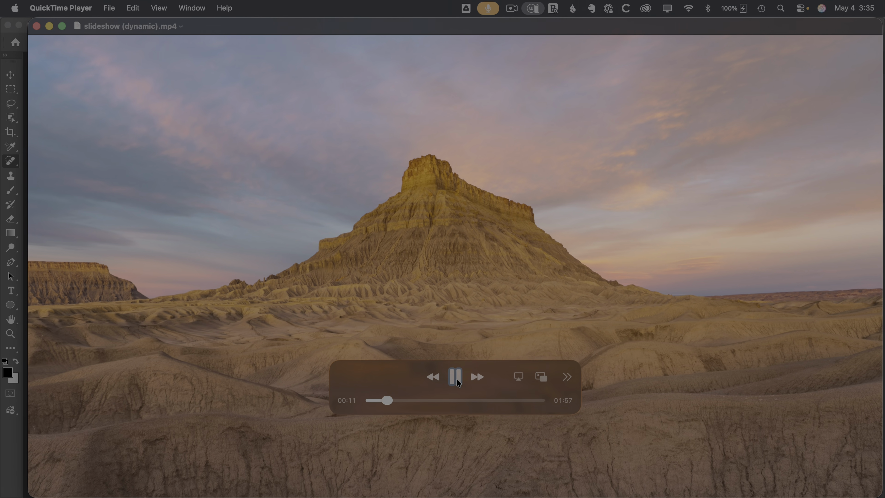
click(456, 380)
drag(386, 399, 534, 388)
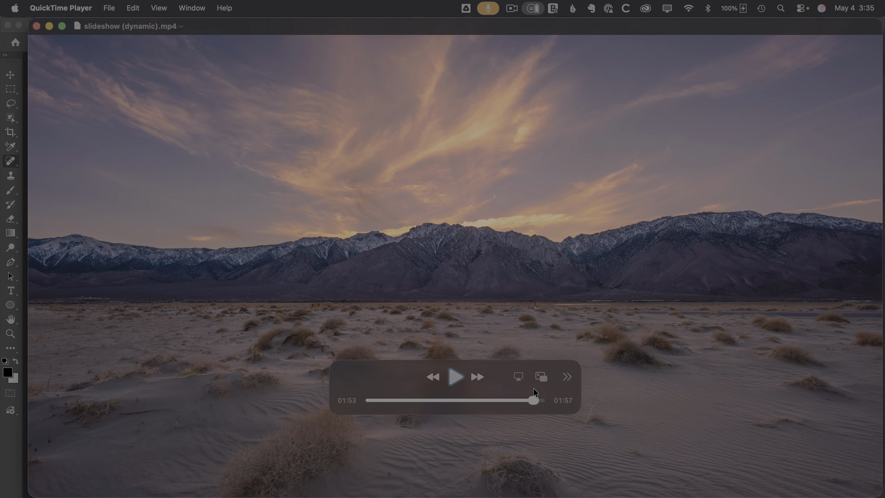
key(super+w)
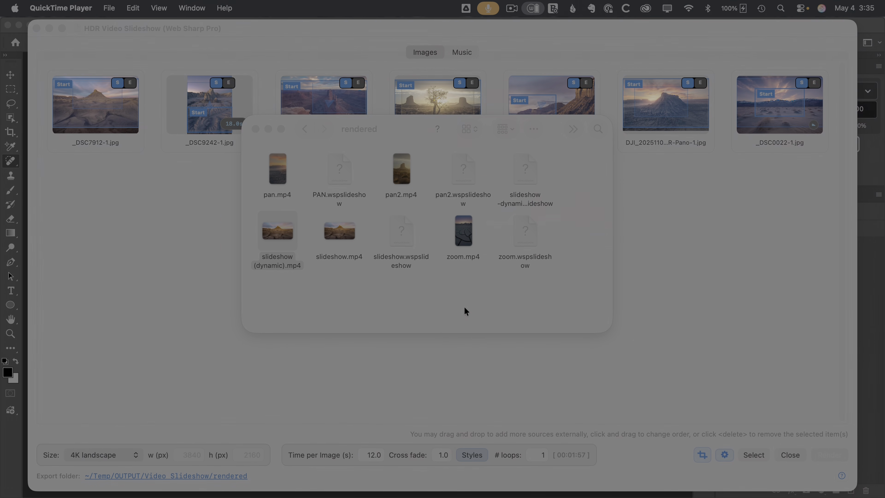
click(682, 272)
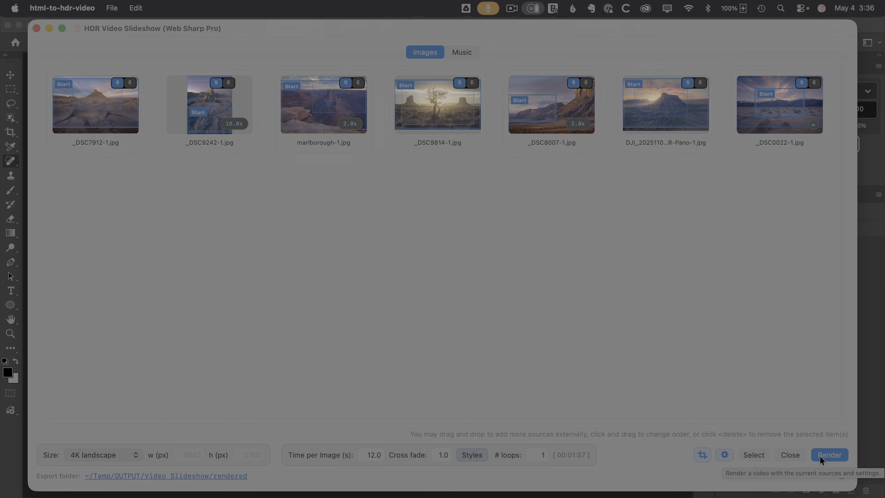
- Switch to Brave and look over the list of supported platforms on the page "How to share HDR photos almost anywhere"
key(super+Tab)
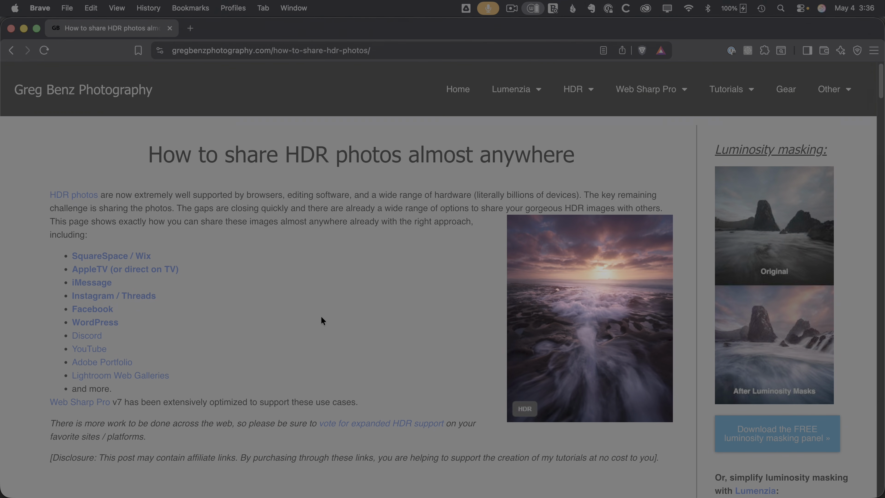
scroll(292, 312, down, 5)
scroll(293, 312, up, 5)
scroll(292, 312, down, 1)
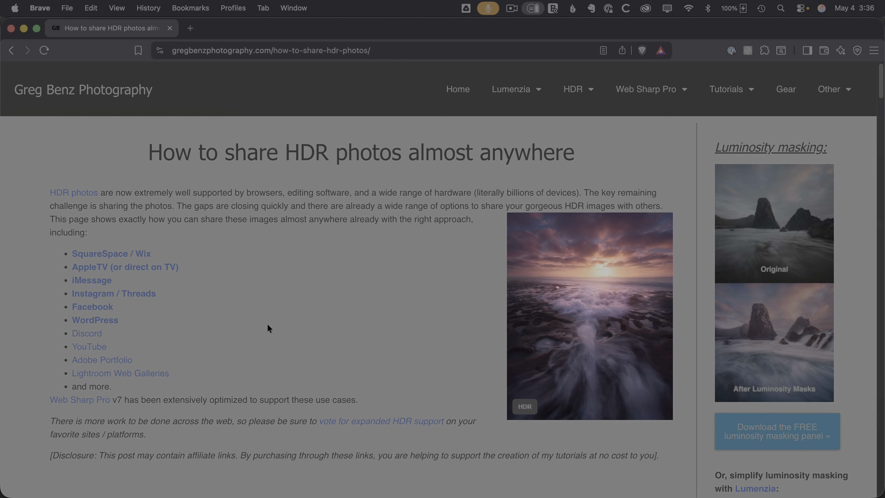
- Look up the AppleTV and Instagram / Threads sections of the HDR sharing guide, and go back up the page
click(166, 266)
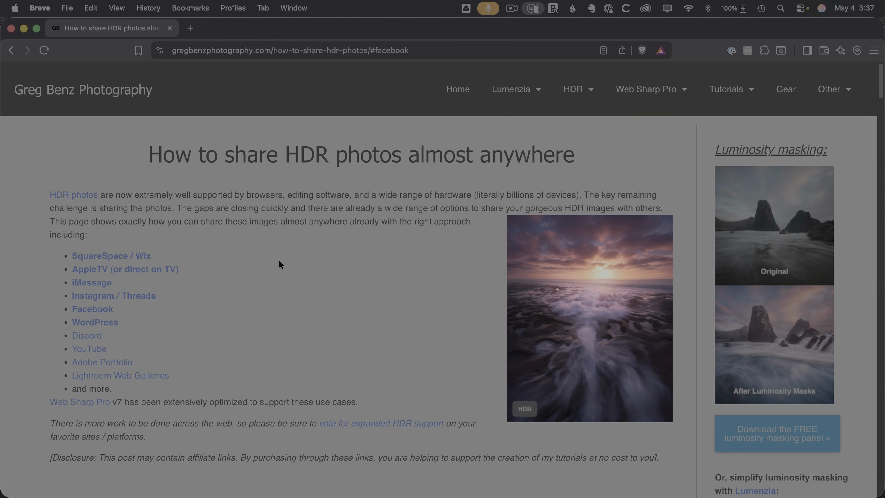
click(155, 294)
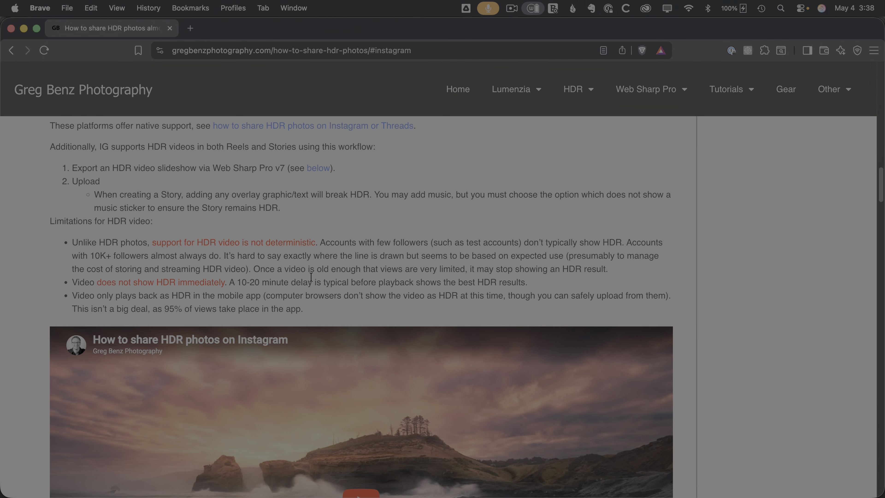
scroll(312, 277, up, 20)
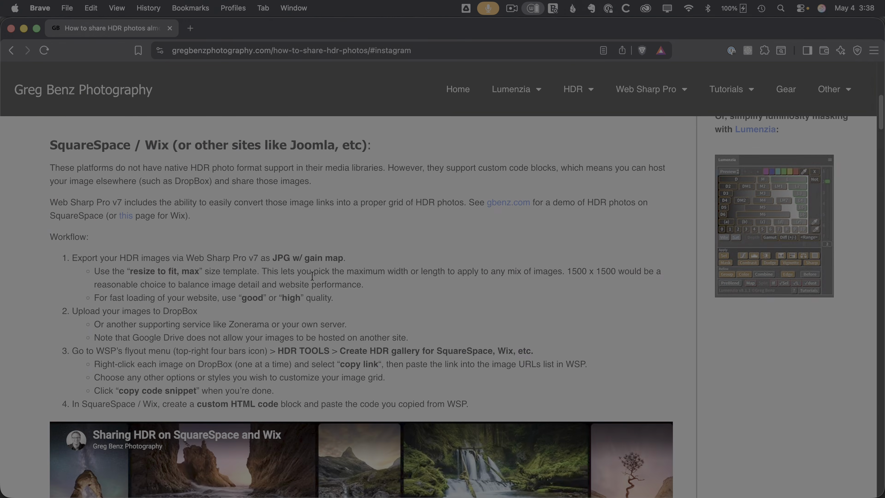